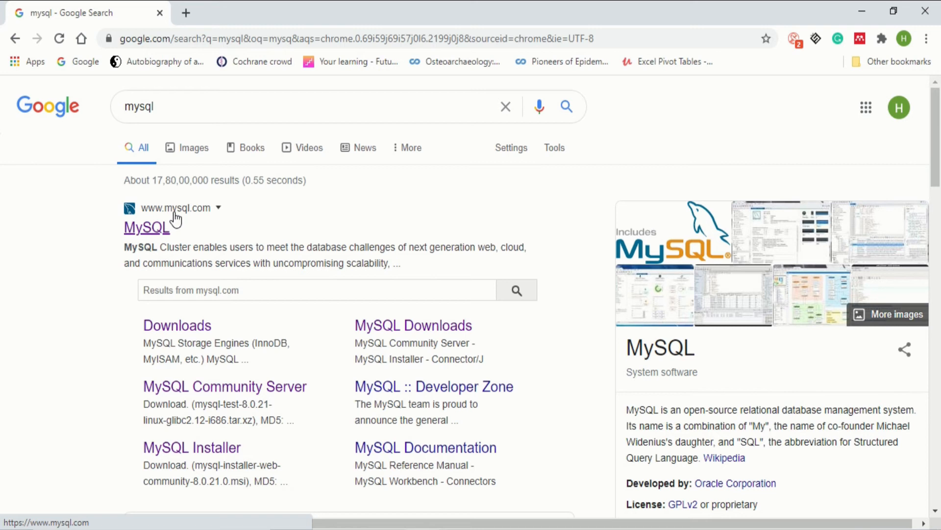
Open mysql.com from the search results and scroll through its product overviews and back up
click(156, 229)
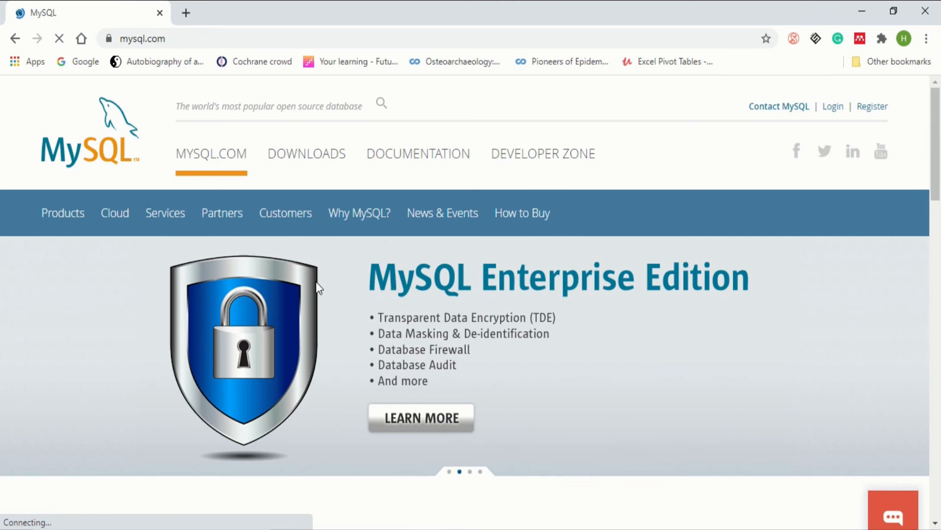
scroll(319, 280, down, 1)
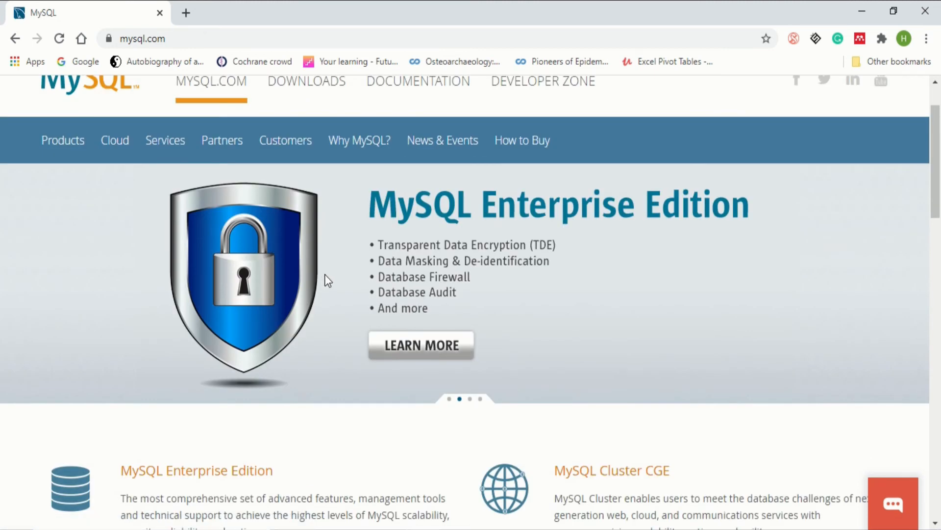
scroll(328, 280, down, 2)
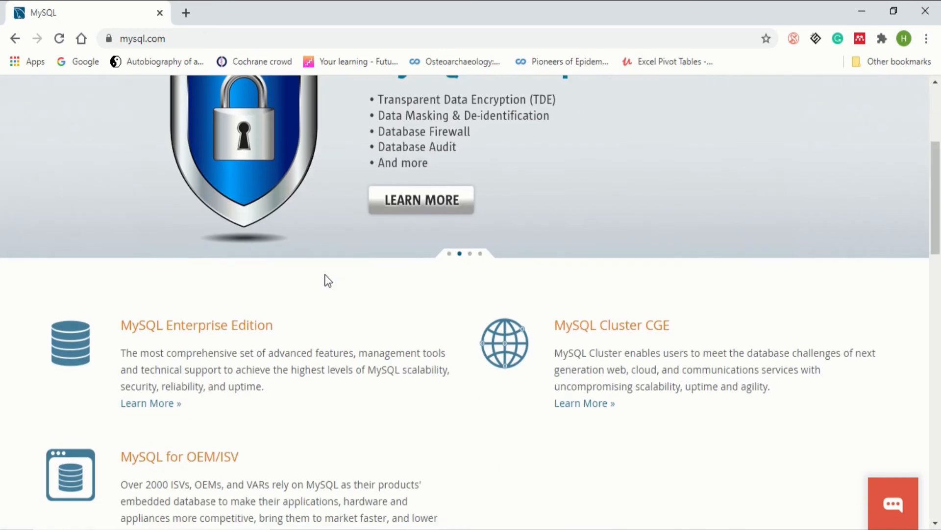
scroll(328, 280, down, 5)
scroll(327, 280, up, 7)
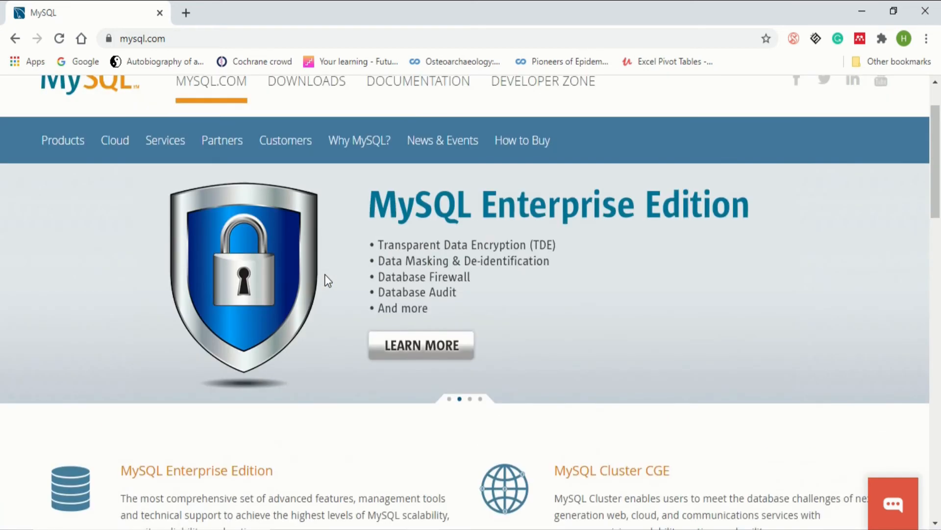
scroll(327, 278, up, 1)
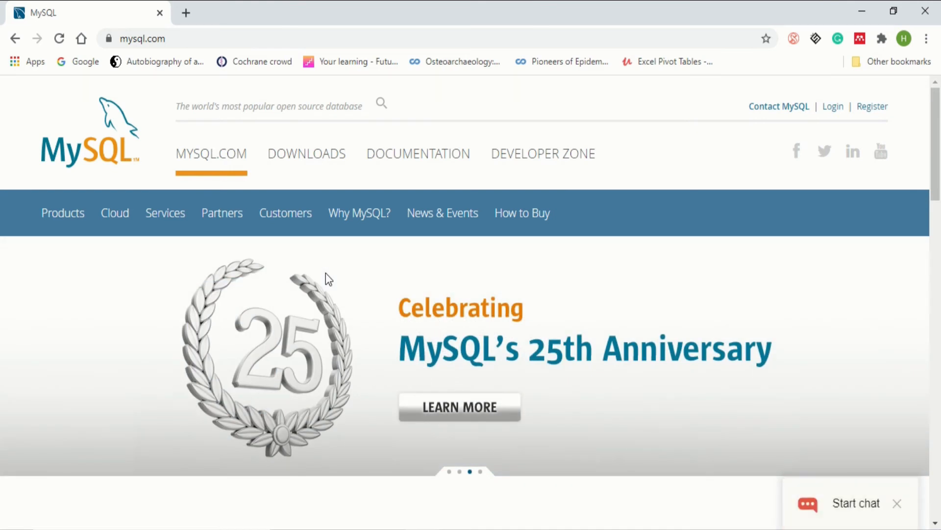
Go to Downloads, then MySQL Community (GPL) Downloads, and open MySQL Installer for Windows
click(307, 158)
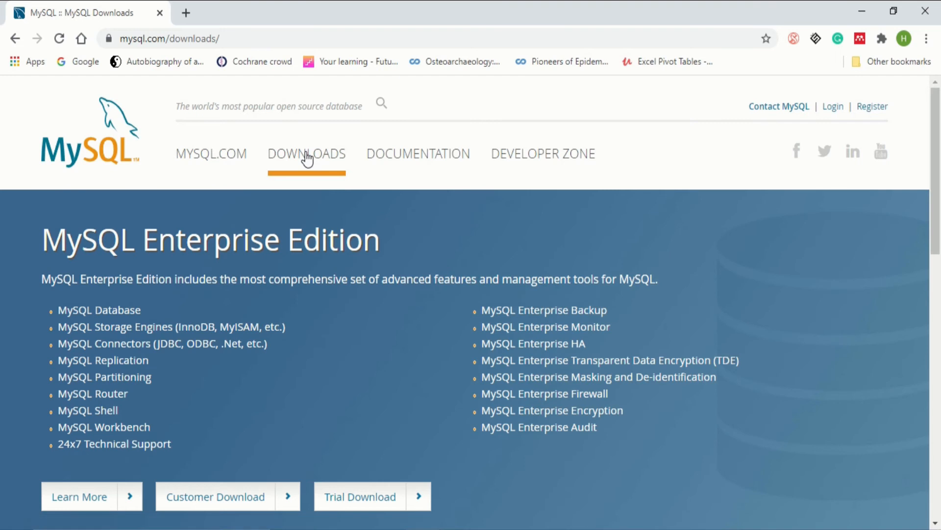
scroll(170, 98, down, 3)
scroll(192, 195, up, 2)
scroll(306, 217, down, 4)
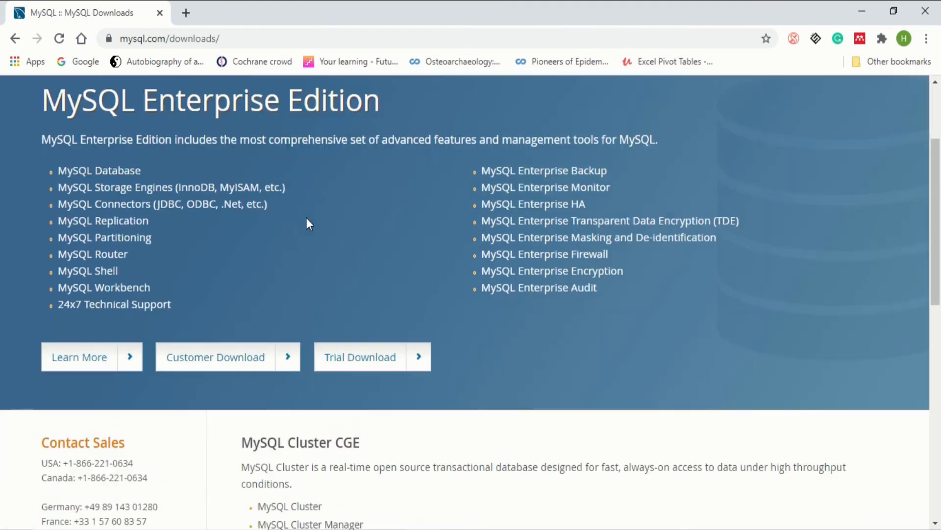
scroll(434, 300, down, 2)
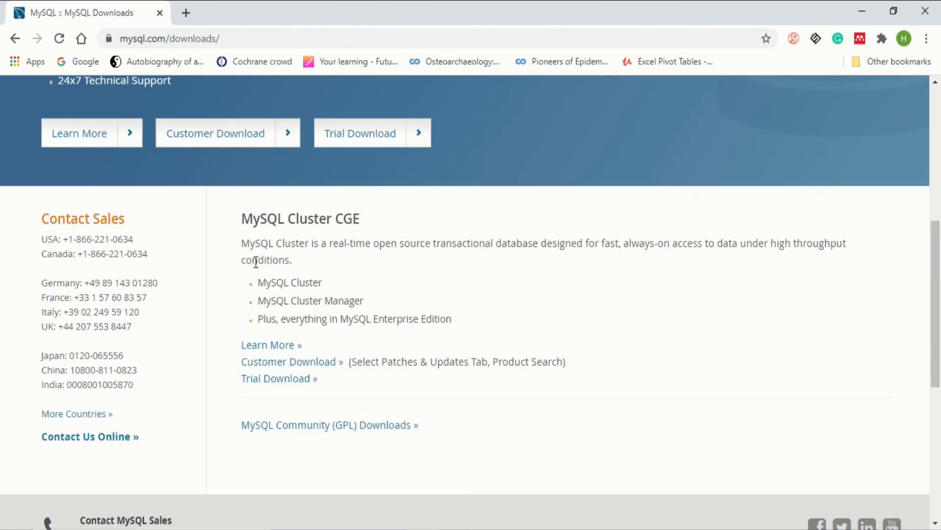
click(323, 426)
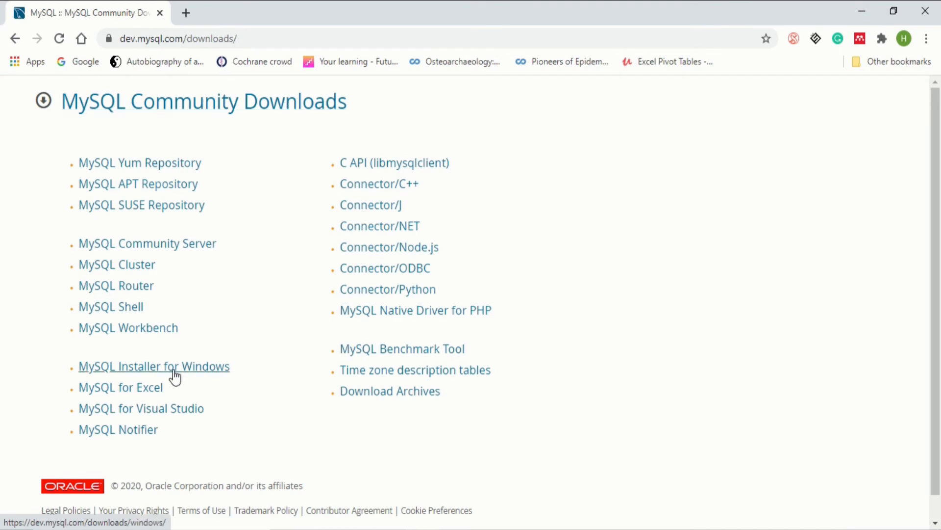
click(139, 369)
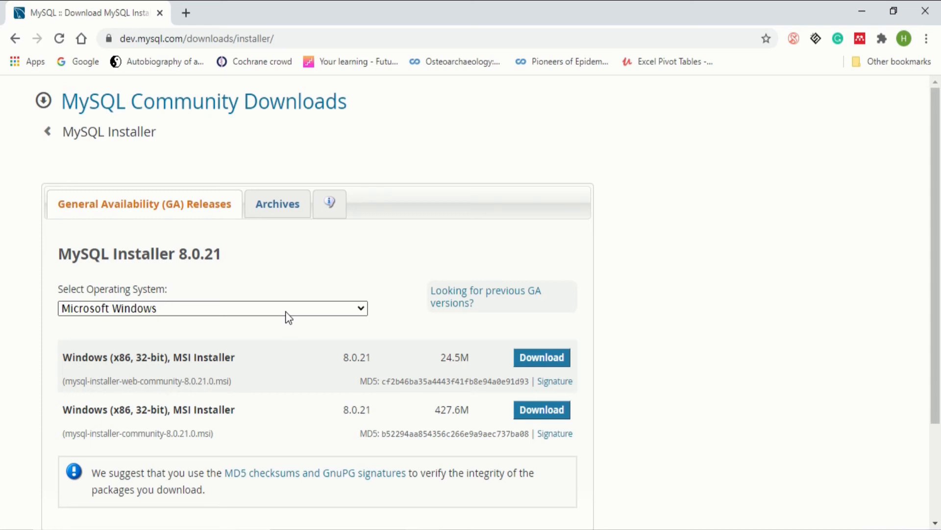
Keep Microsoft Windows as the OS and download the 24.5M web installer without logging in
click(288, 314)
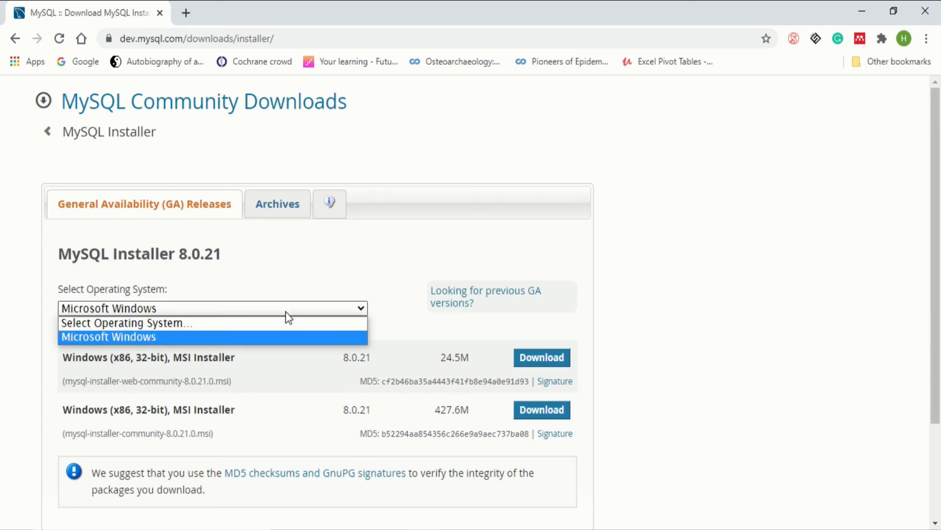
click(287, 313)
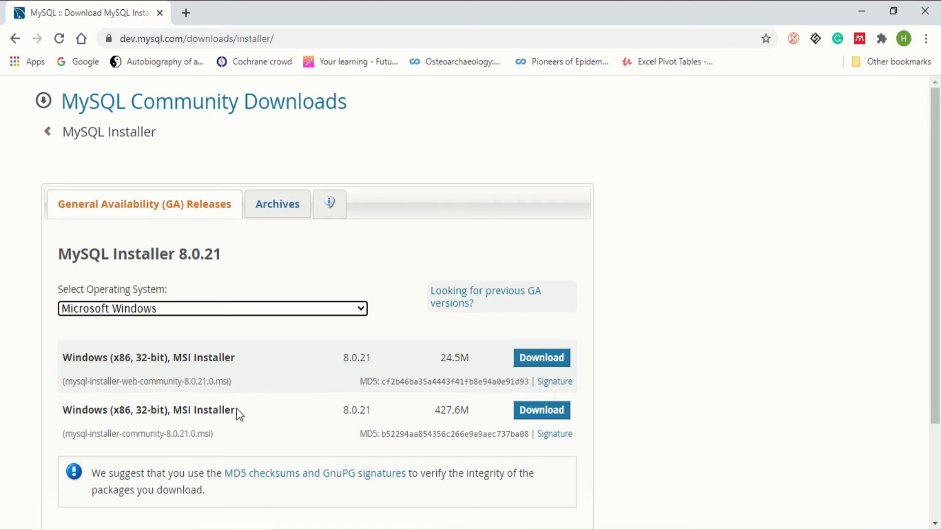
click(540, 362)
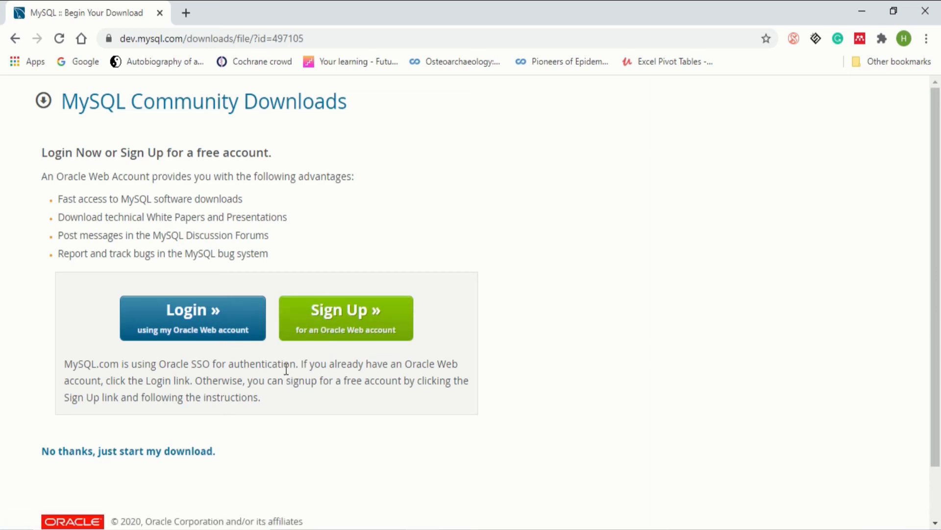
click(121, 461)
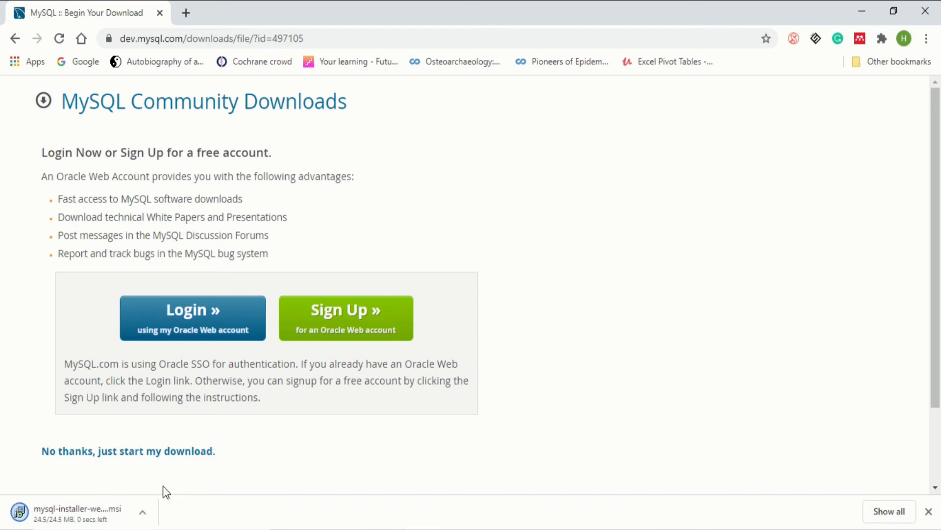
Run the downloaded mysql-installer-web-community-8.0.21.0.msi from the download bar
click(105, 509)
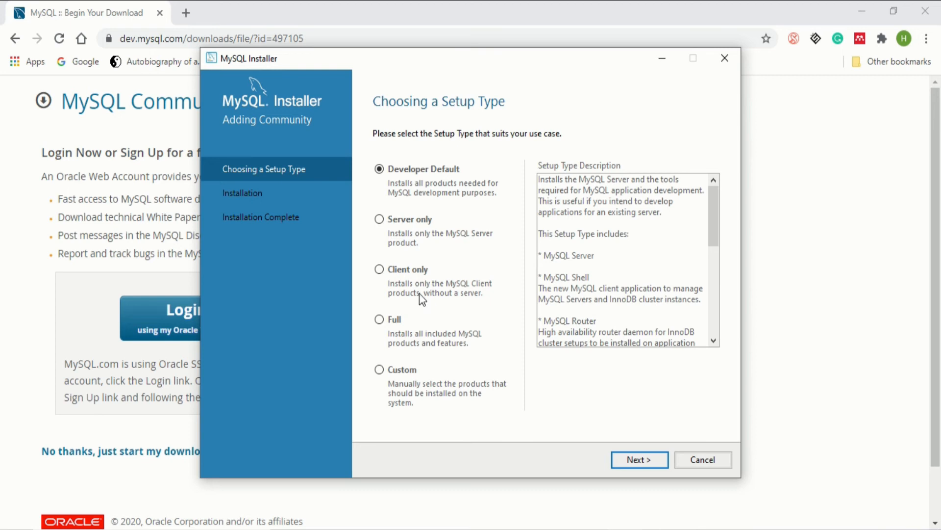
Choose the Custom setup type and continue to Select Products and Features
drag(716, 206, 529, 211)
click(401, 370)
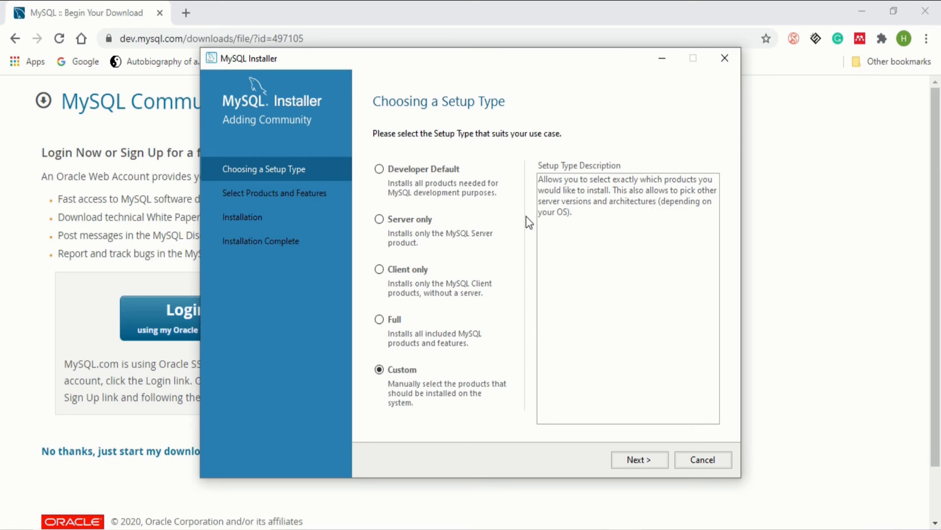
click(651, 461)
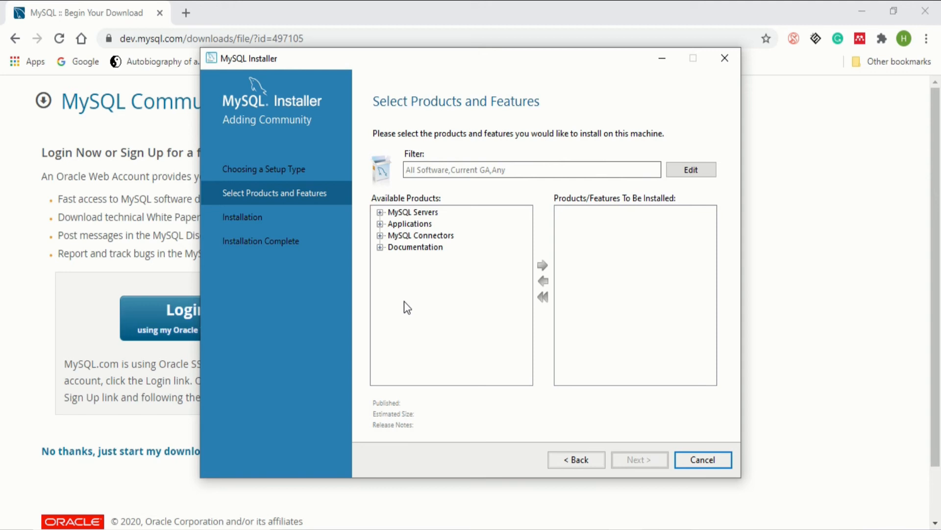
Add MySQL Workbench 8.0.21 - X64 from Applications to the install list
click(380, 224)
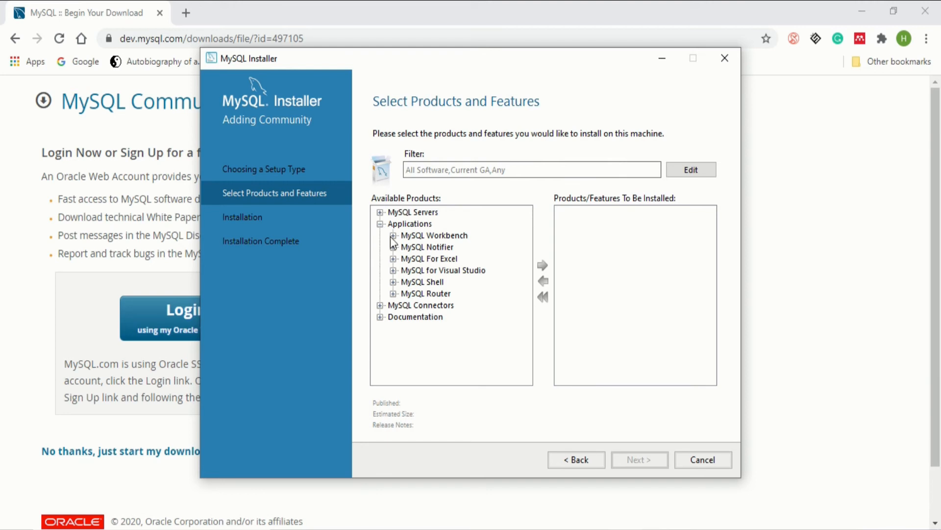
click(393, 235)
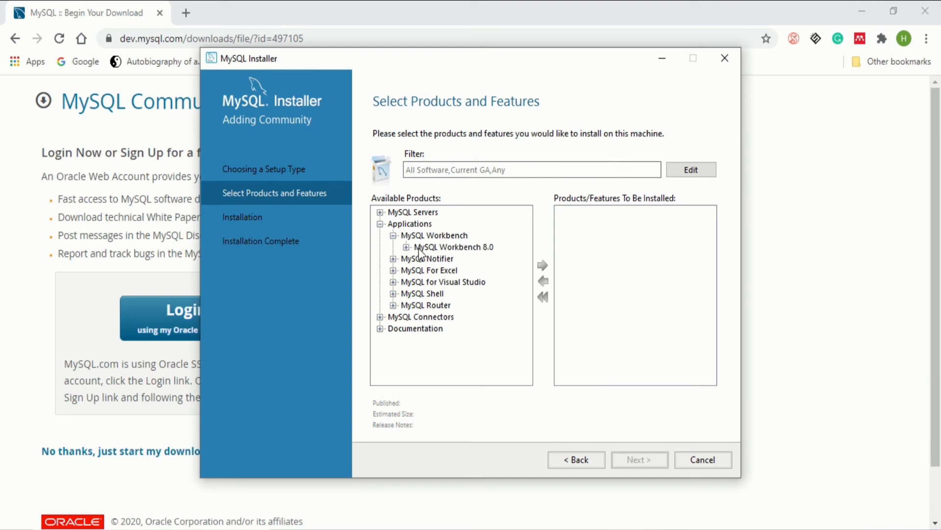
click(407, 247)
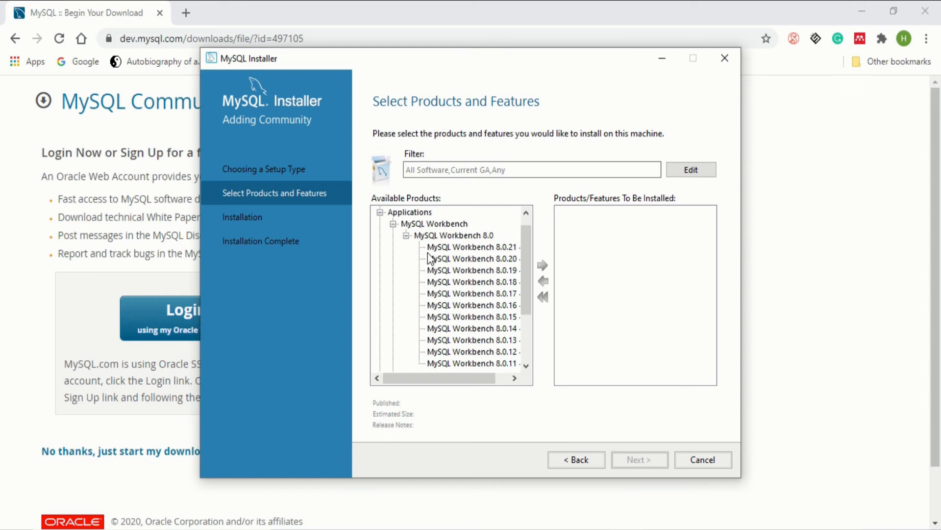
drag(463, 378, 517, 374)
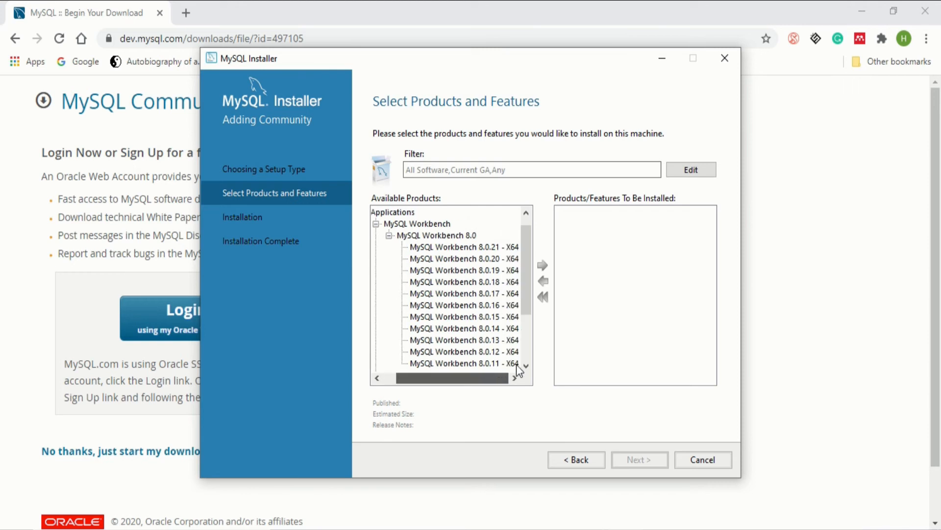
mouse_move(524, 287)
mouse_down()
mouse_move(525, 302)
mouse_move(518, 281)
mouse_up()
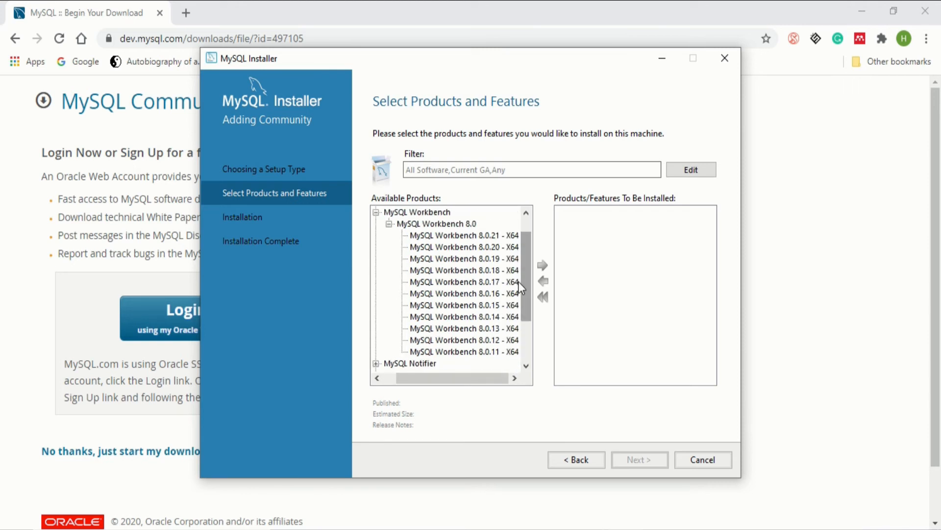
click(487, 236)
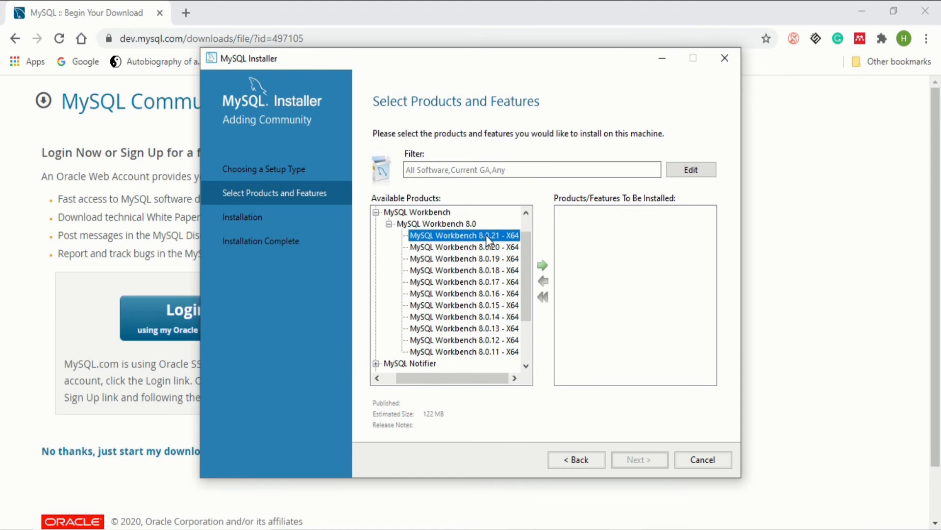
click(540, 267)
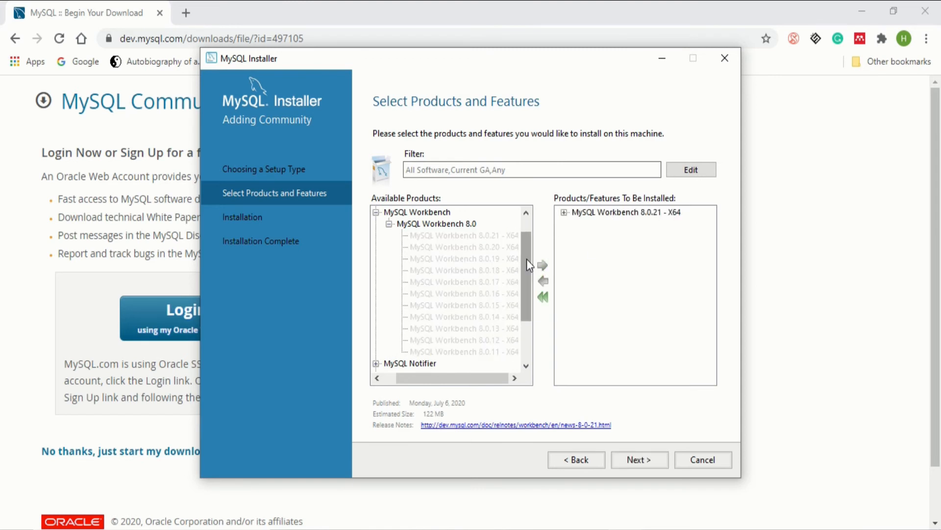
drag(527, 258, 522, 235)
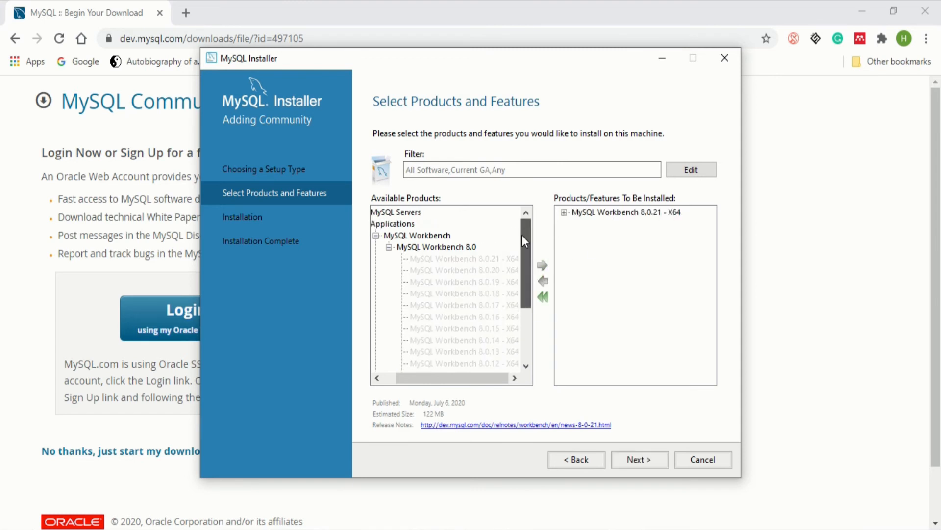
click(387, 240)
click(375, 236)
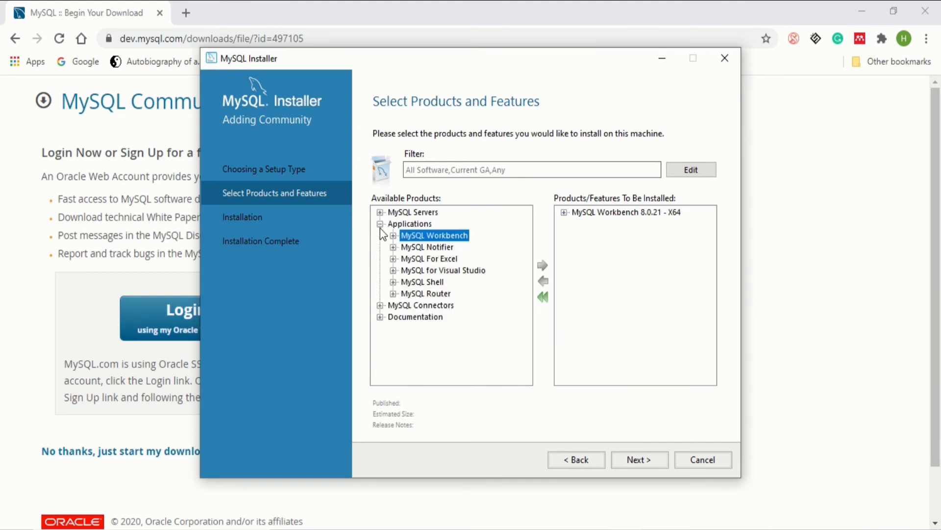
click(381, 223)
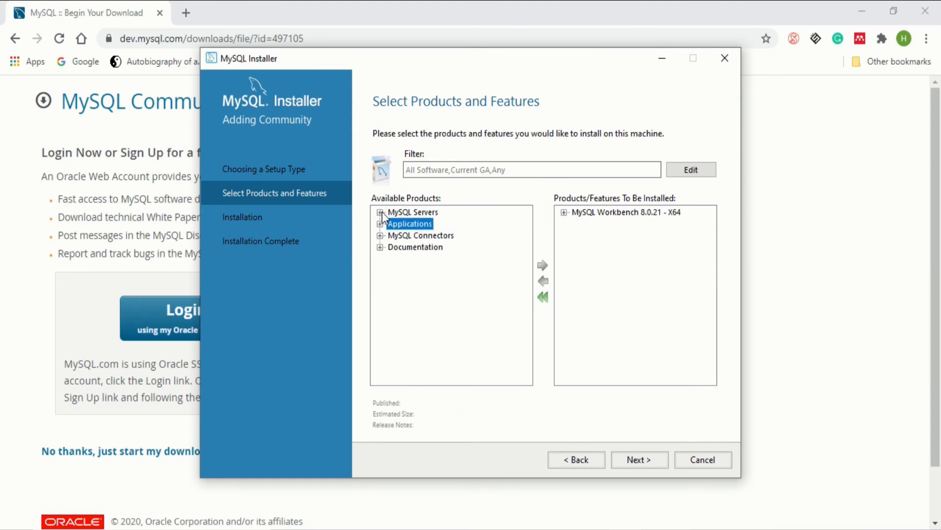
Add MySQL Server 8.0.21 - X64 from MySQL Servers to the install list
click(380, 212)
click(393, 223)
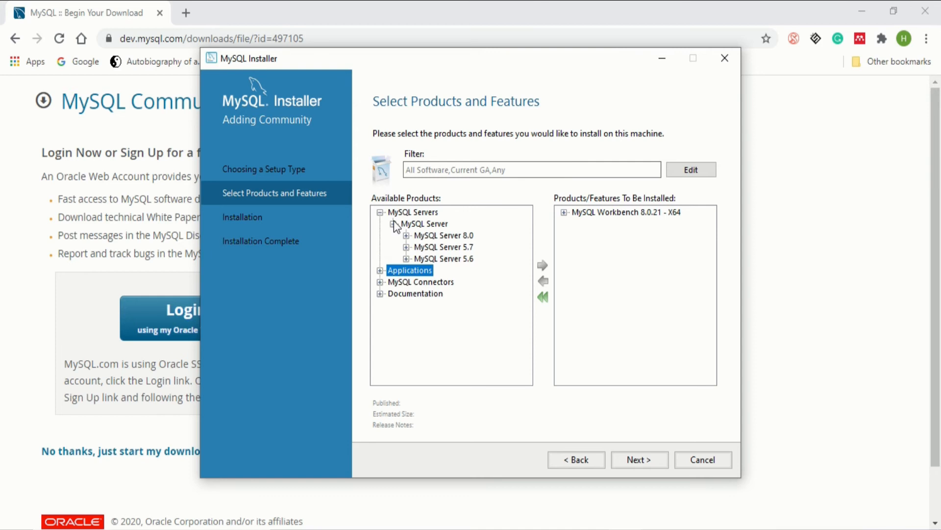
click(406, 235)
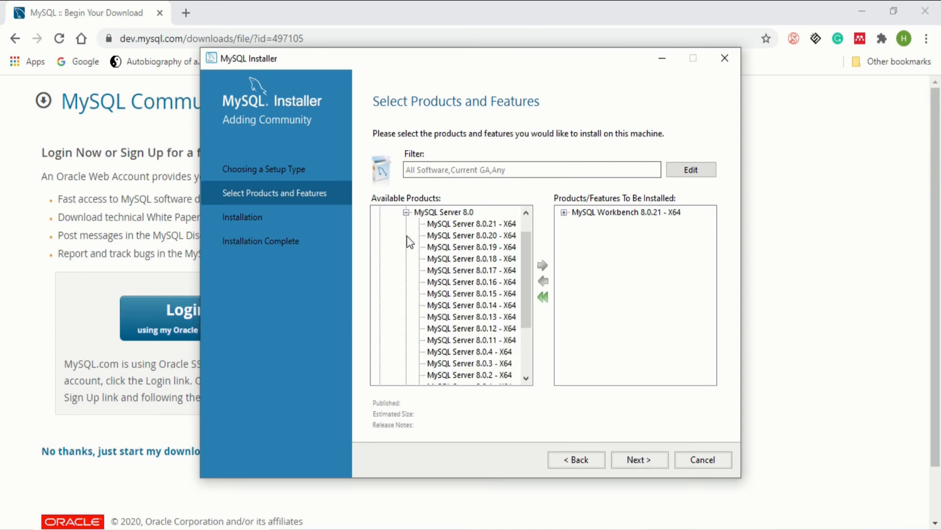
click(445, 224)
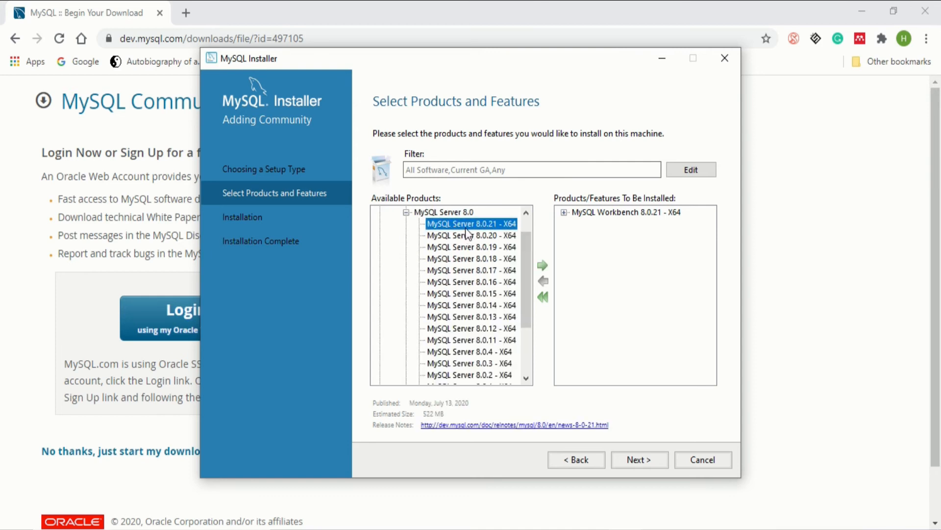
click(542, 265)
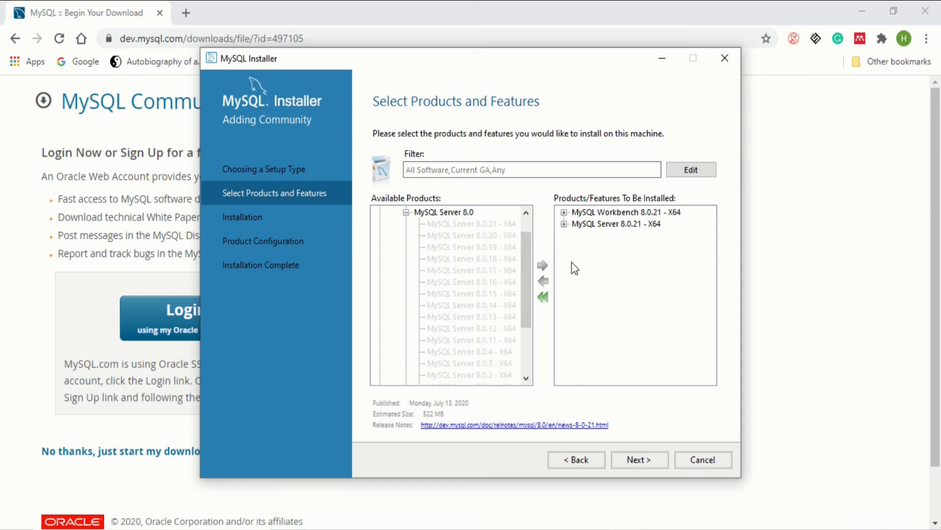
drag(524, 263, 523, 222)
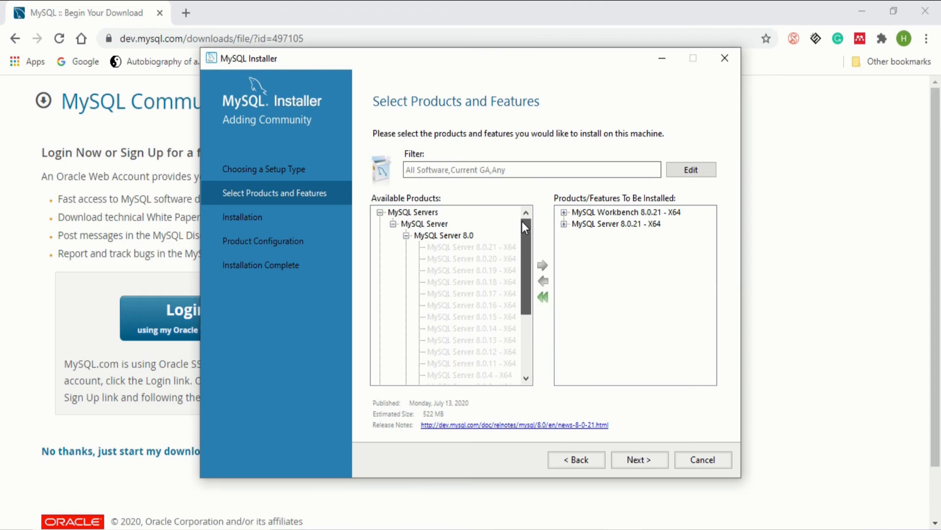
Collapse the MySQL Servers group after briefly checking Connectors and Documentation
click(379, 212)
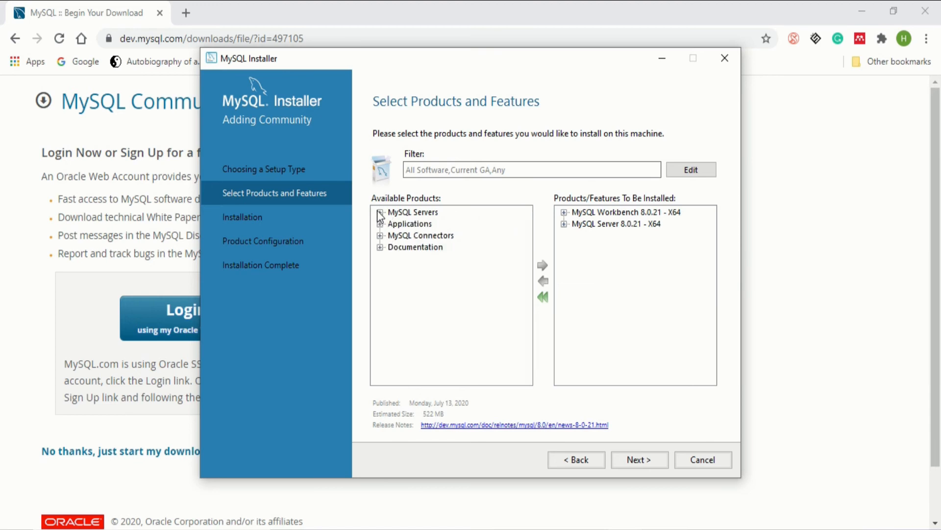
click(379, 235)
click(380, 236)
click(380, 246)
click(380, 248)
Execute the installation of Workbench 8.0.21 and Server 8.0.21 until both show Complete
click(628, 457)
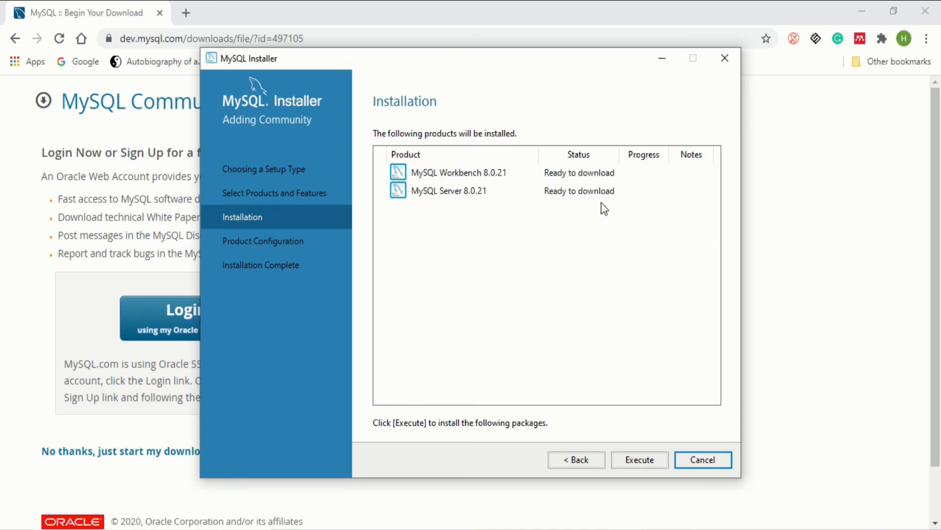
click(640, 466)
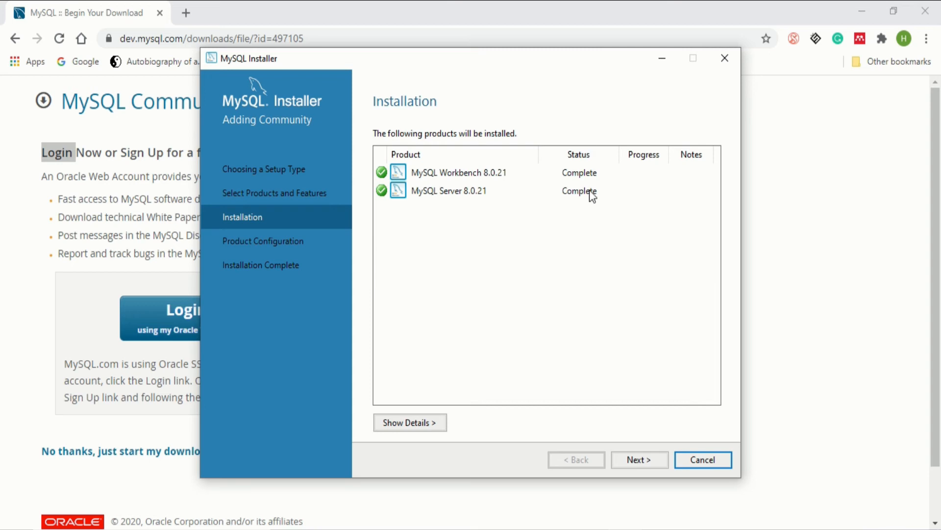
Keep Standalone MySQL Server and advance to Type and Networking with port 3306
click(645, 461)
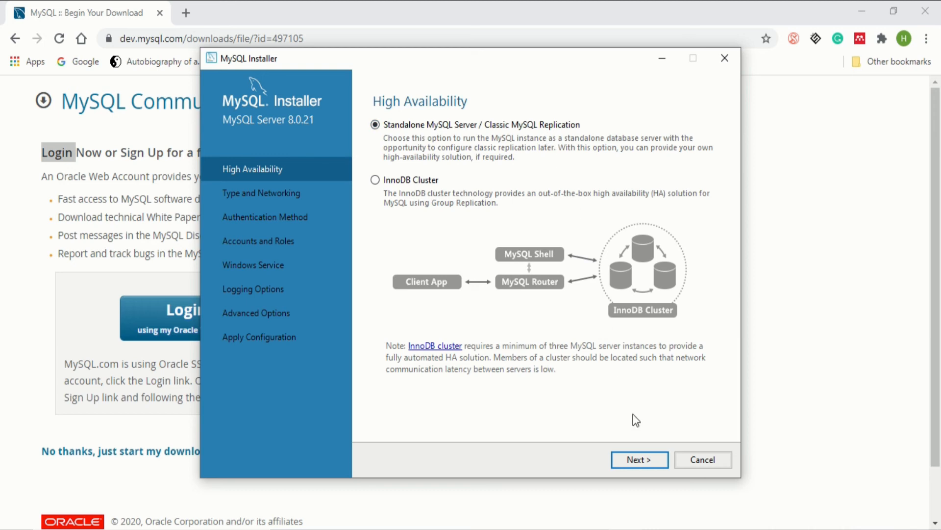
click(639, 461)
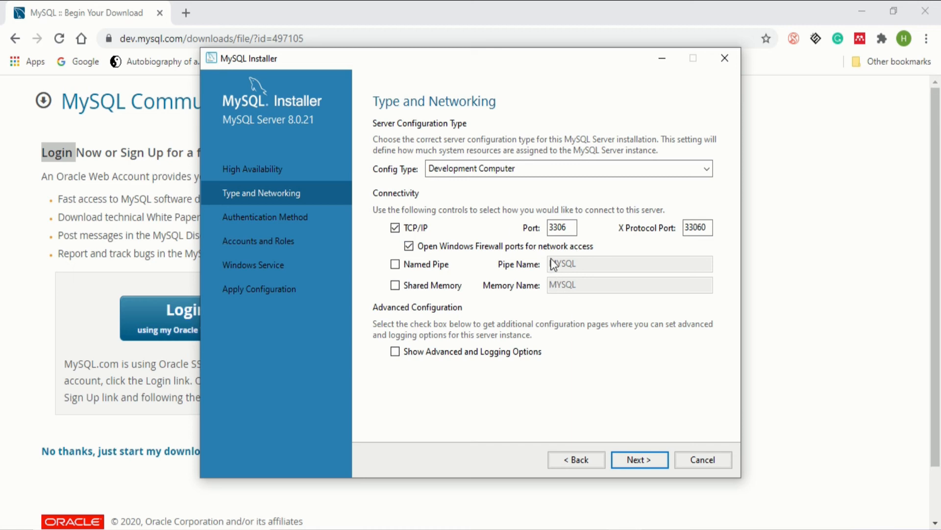
Enable Show Advanced and Logging Options, leave Named Pipe off, and go to Authentication Method
click(503, 352)
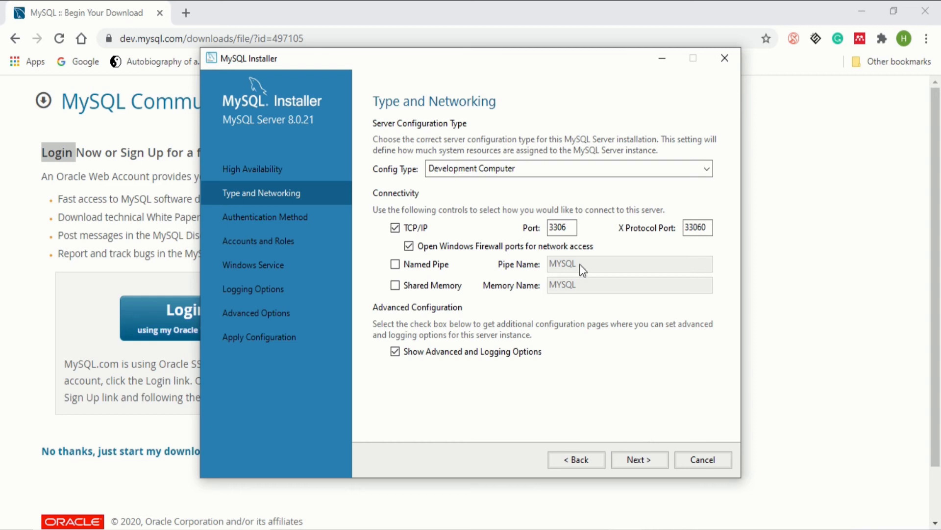
click(395, 266)
click(395, 266)
click(626, 460)
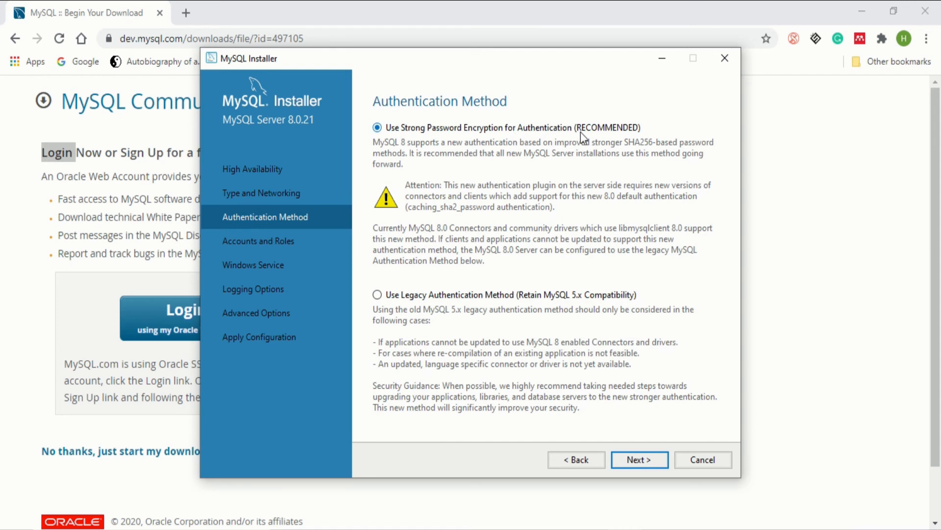
Keep Use Strong Password Encryption and advance to Accounts and Roles
click(643, 460)
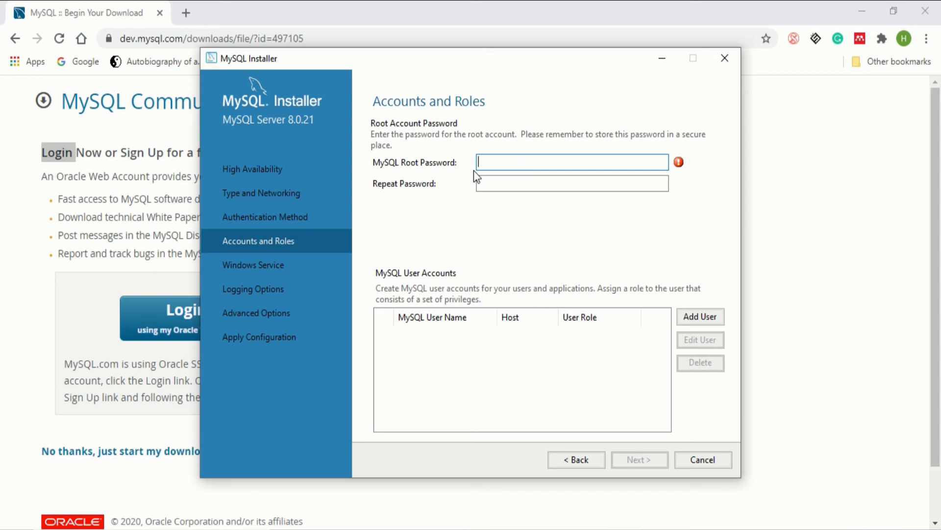
Enter and repeat a strong root password, then cancel Add User without adding any accounts
text(**************)
click(545, 183)
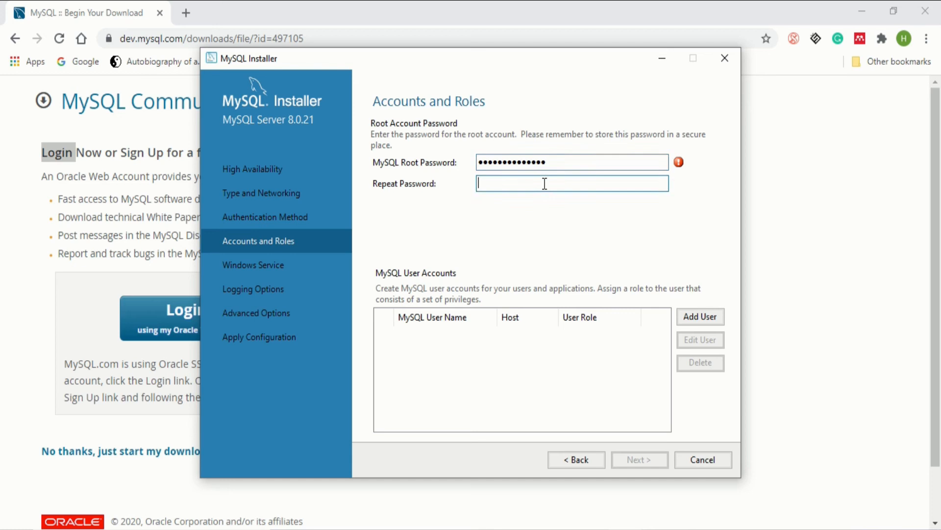
text(***************)
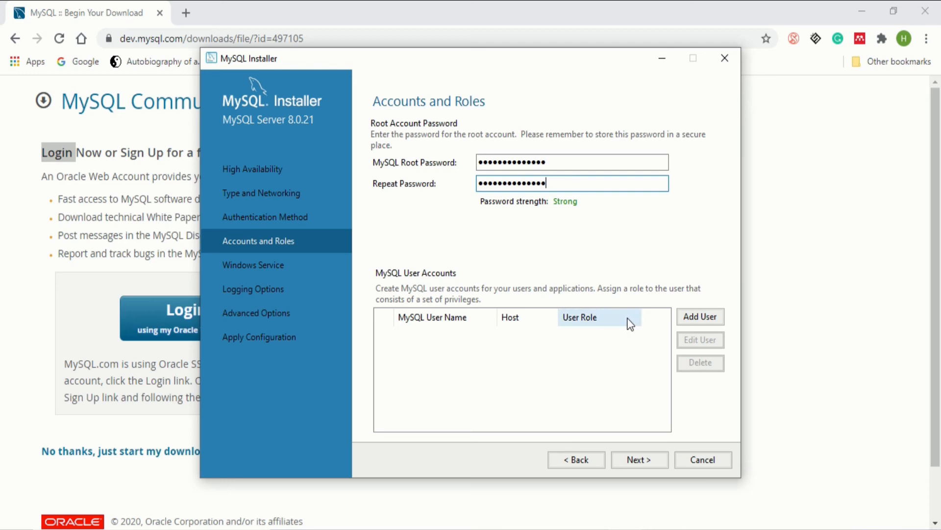
click(706, 313)
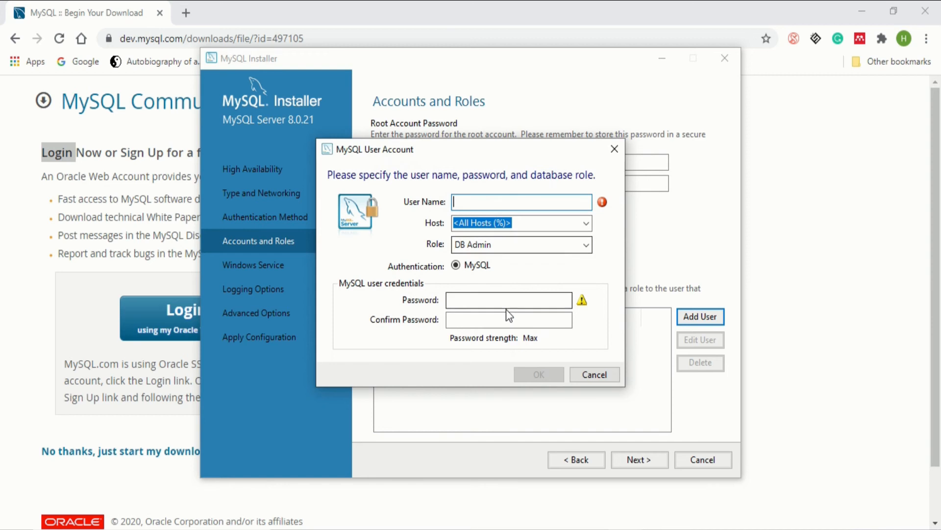
click(591, 376)
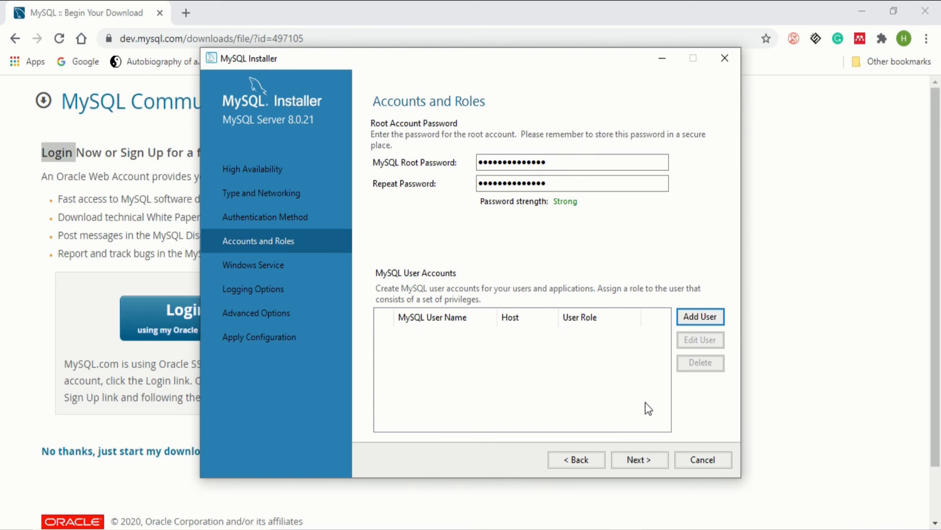
Keep the default Windows service, logging and advanced settings through to Apply Configuration
click(638, 461)
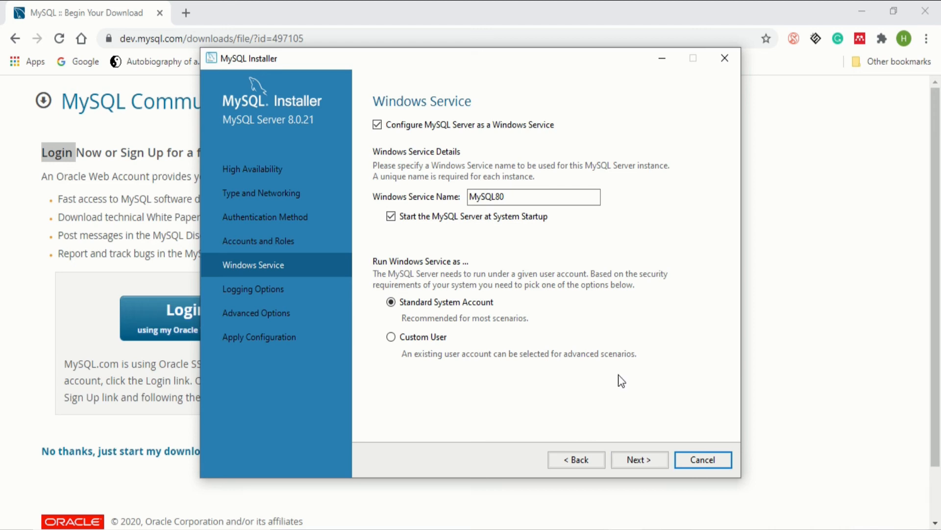
click(632, 459)
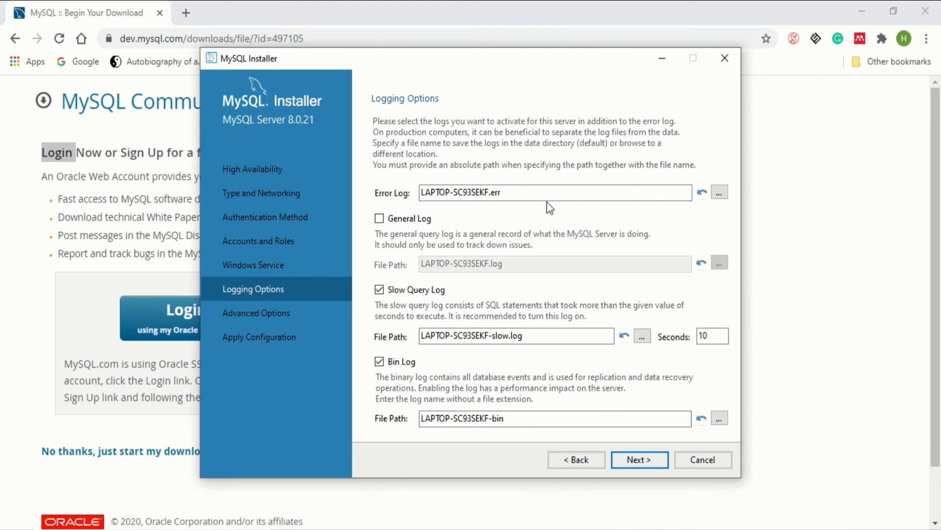
click(646, 461)
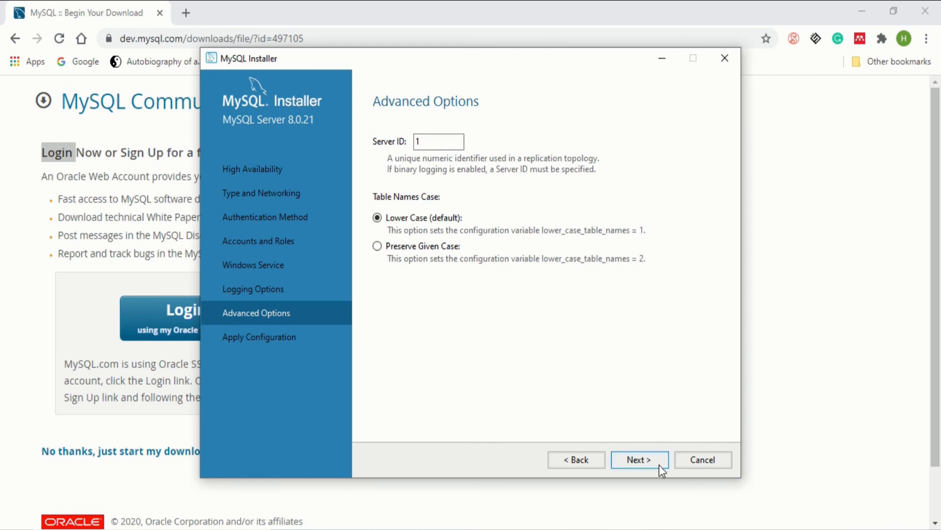
click(639, 460)
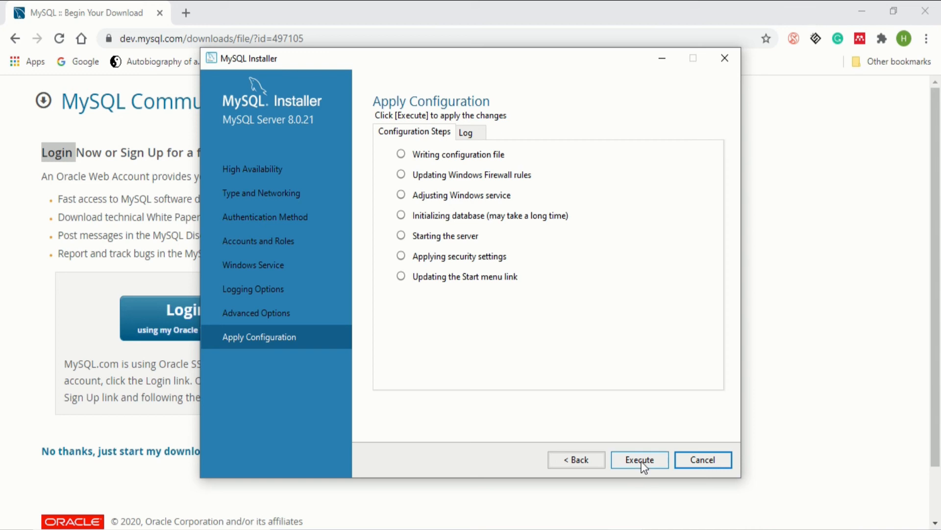
Glance at the log, execute the seven MySQL Server 8.0.21 configuration steps, and finish
click(465, 131)
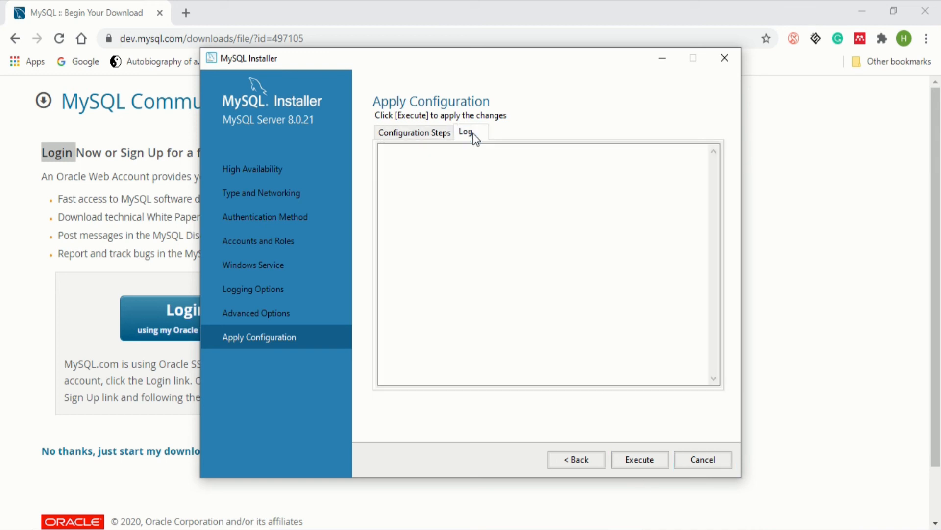
click(445, 131)
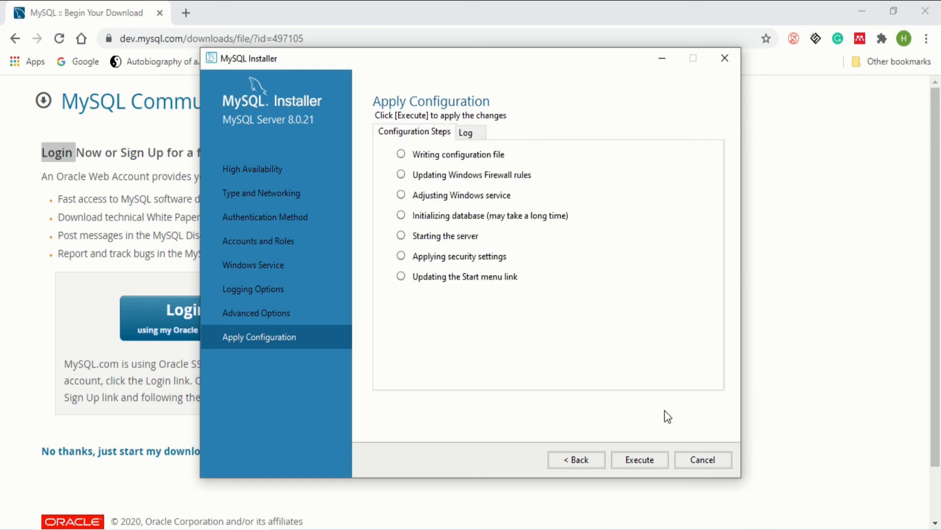
click(643, 460)
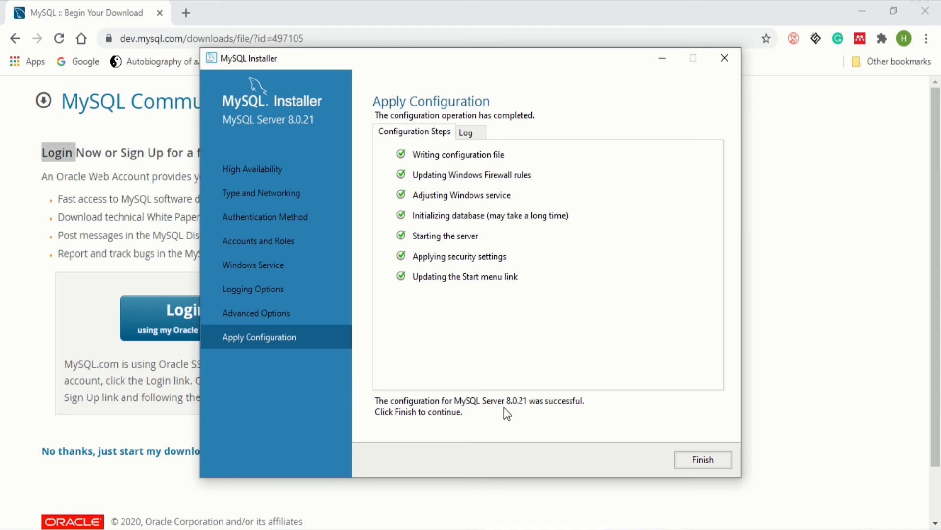
click(714, 459)
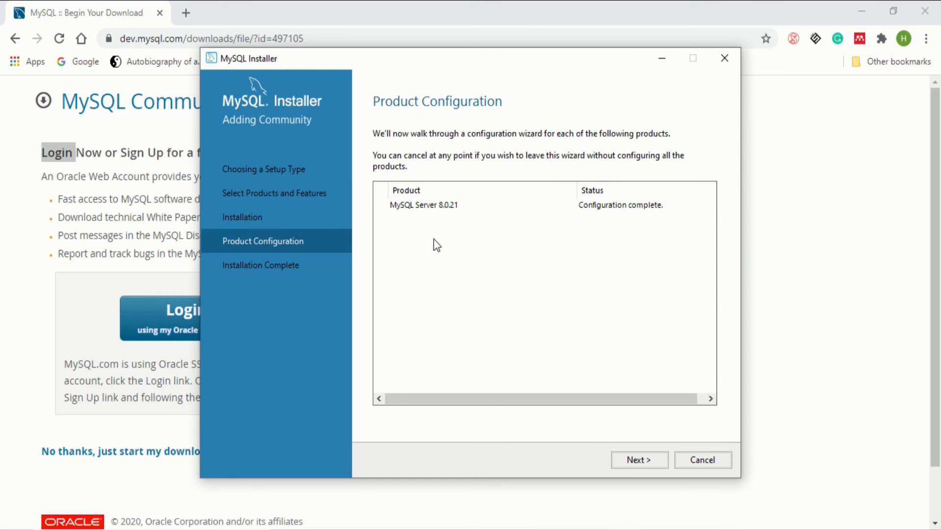
Complete the installation with 'Start MySQL Workbench after Setup' left checked
click(640, 461)
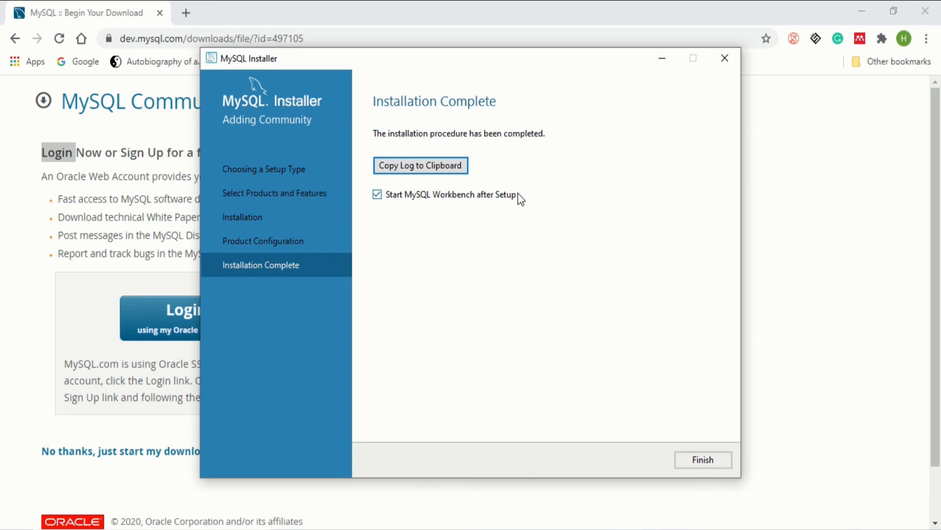
click(705, 461)
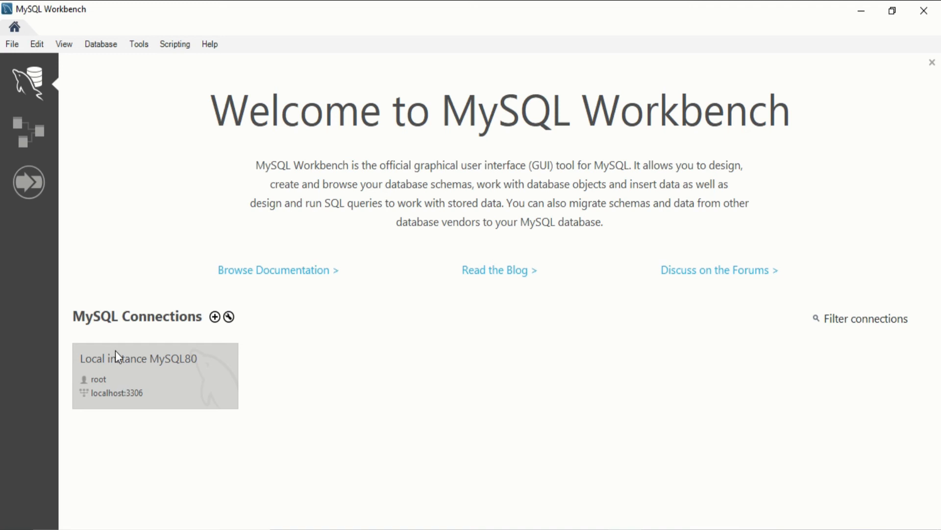
Open the Local instance MySQL80 connection and log in with the root password
click(140, 381)
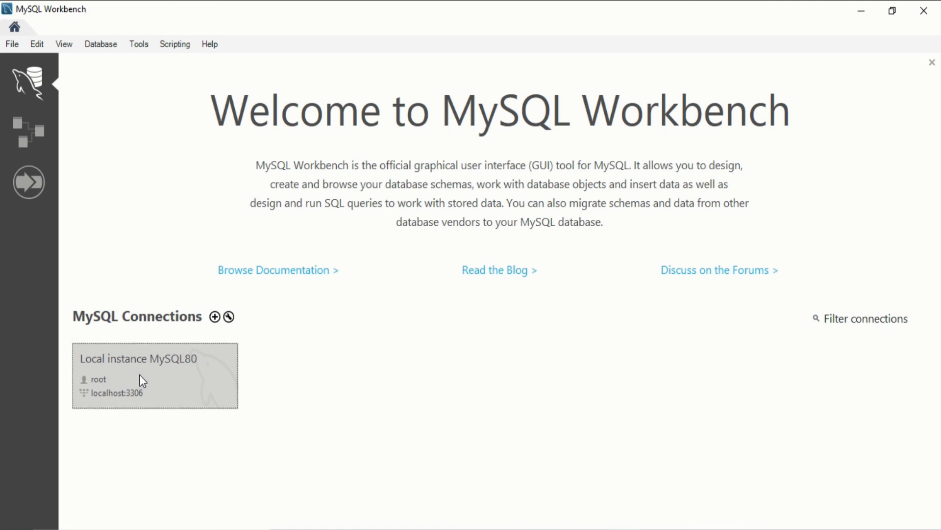
click(140, 376)
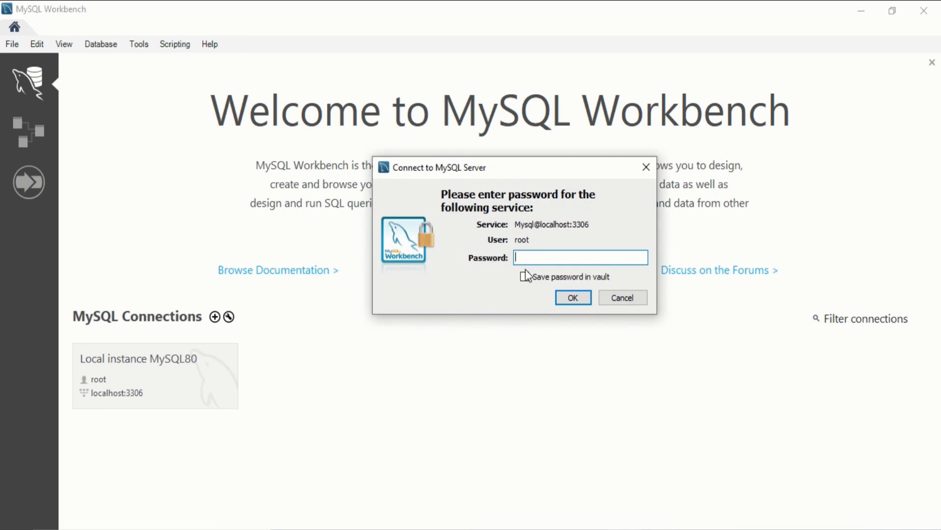
text(***************)
click(573, 297)
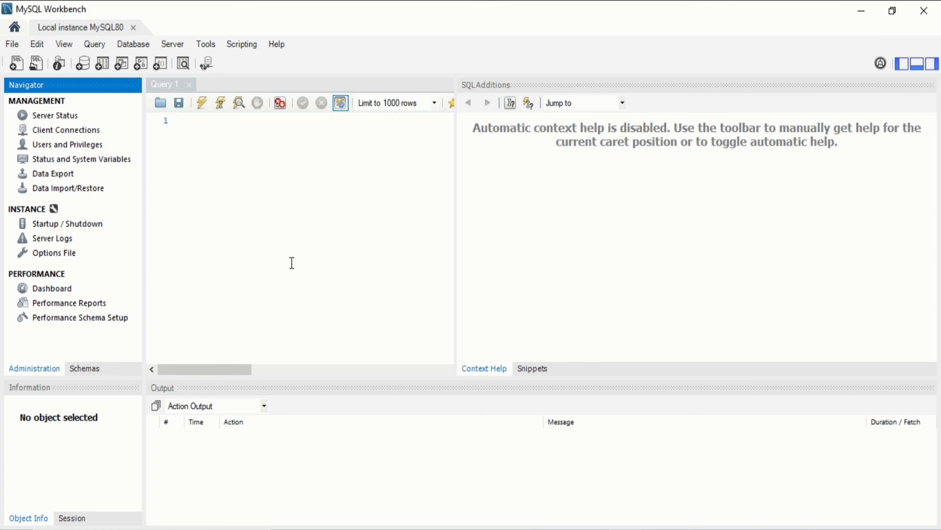
Create schema 'ab test' with the Create Schema tool and apply its CREATE SCHEMA script
click(82, 67)
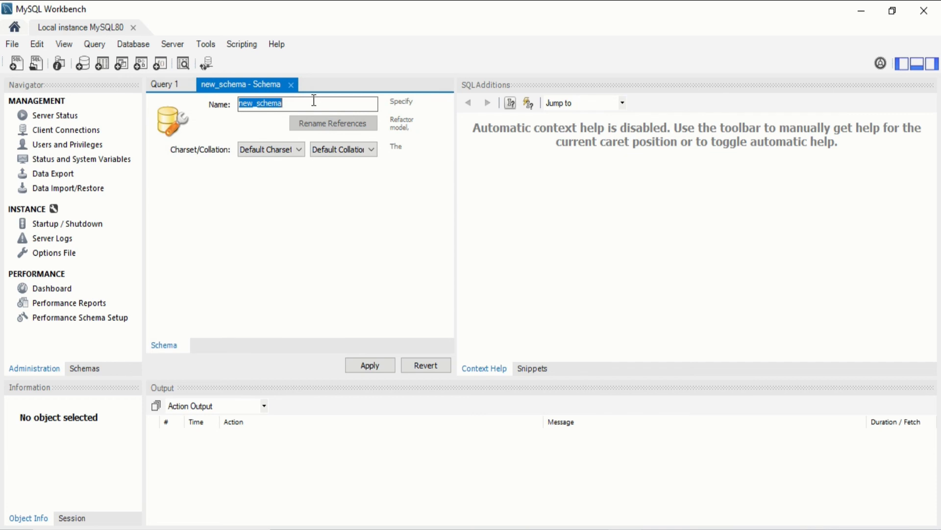
text(test)
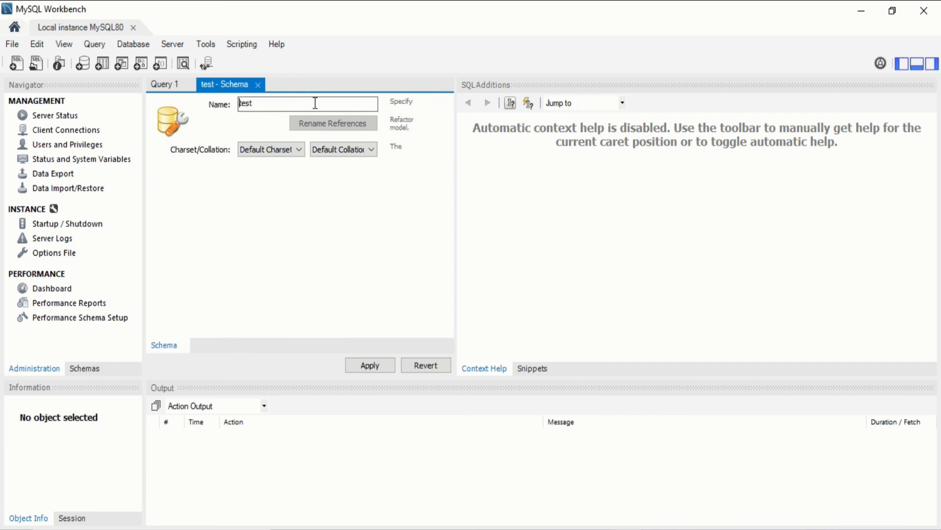
key(Home)
text(a)
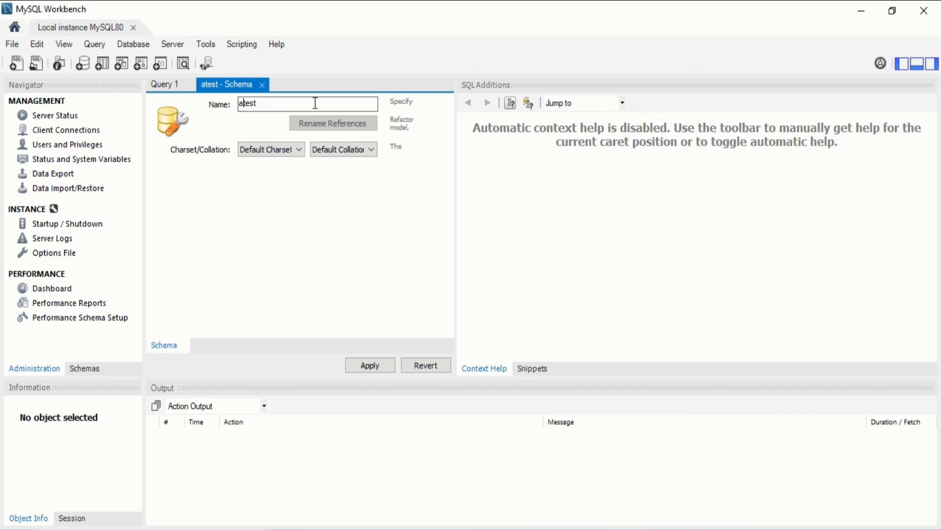
text(b)
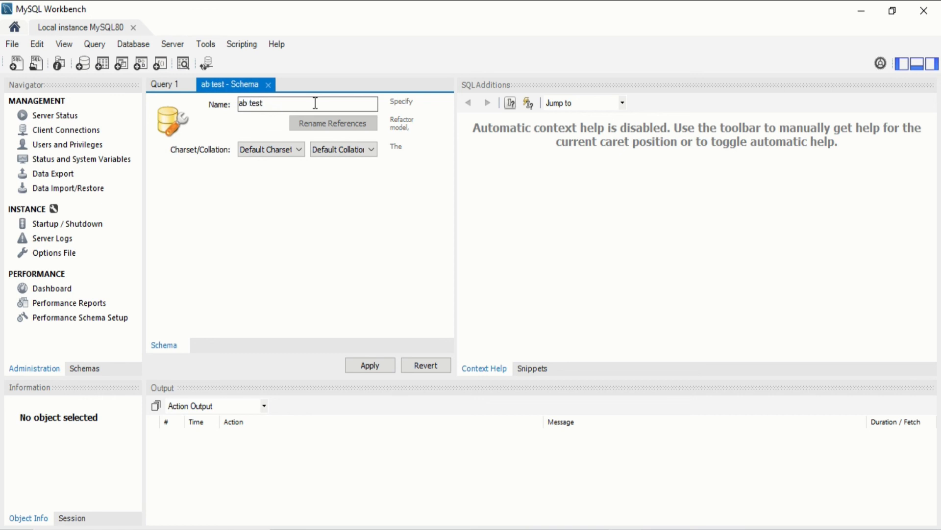
click(370, 365)
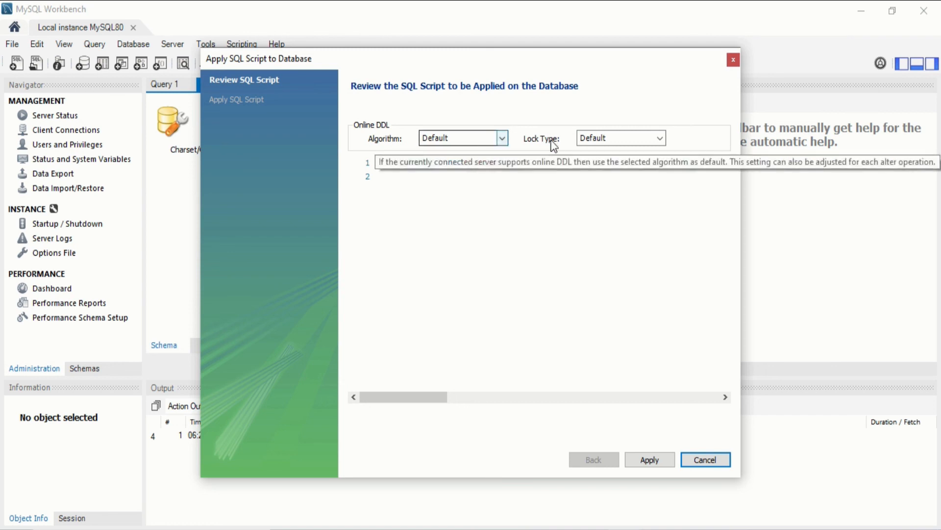
click(650, 460)
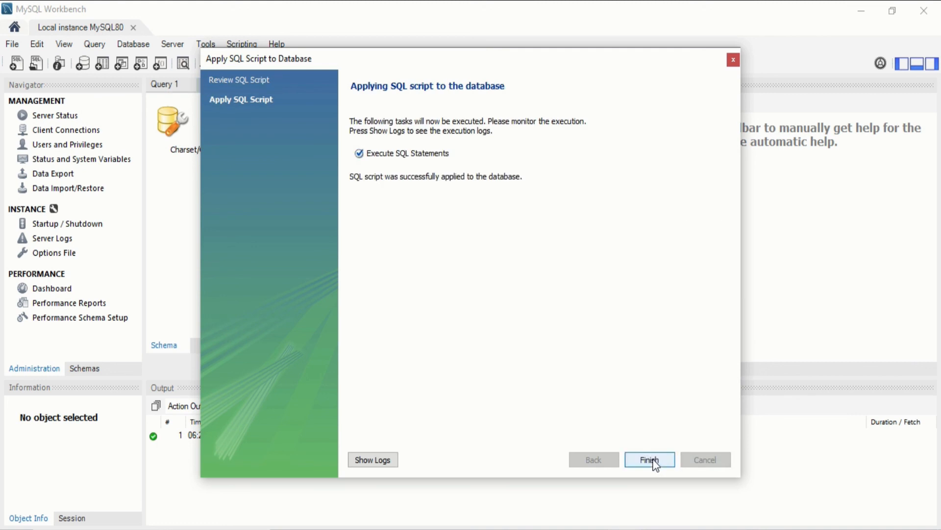
click(652, 459)
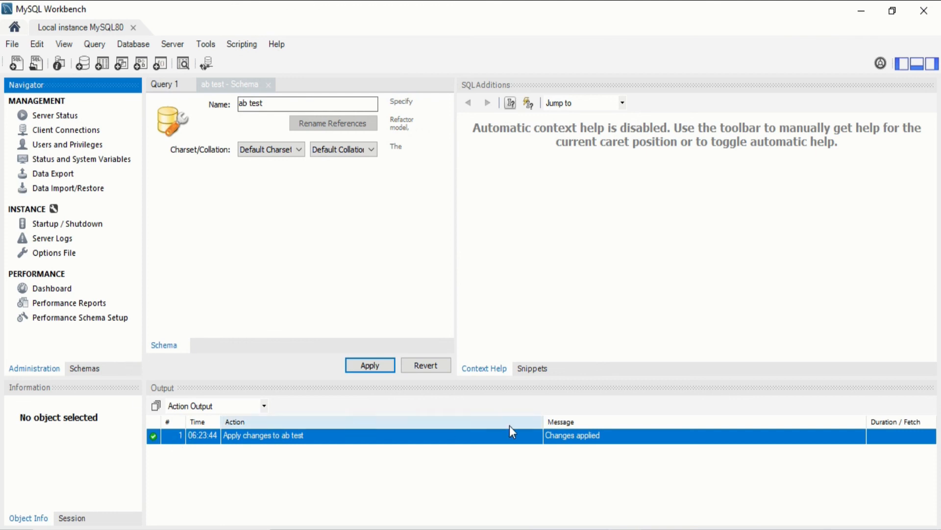
click(84, 368)
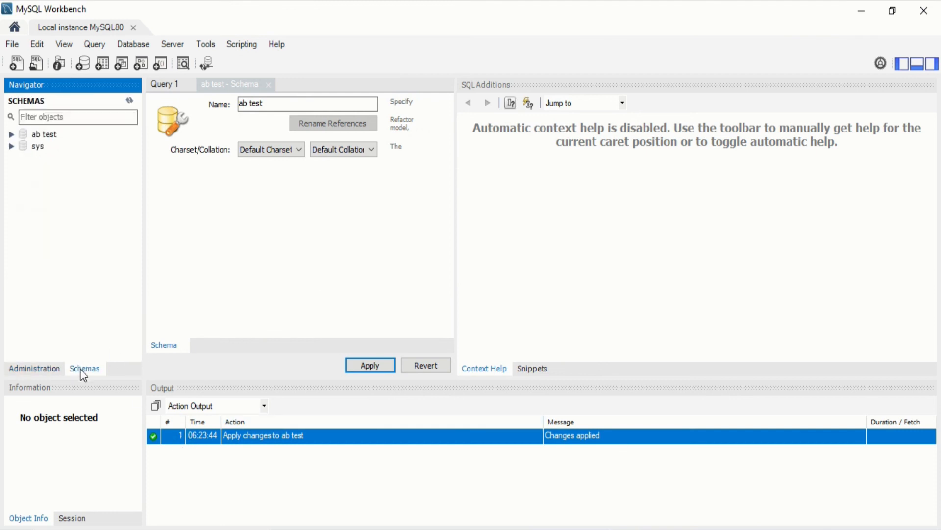
click(52, 139)
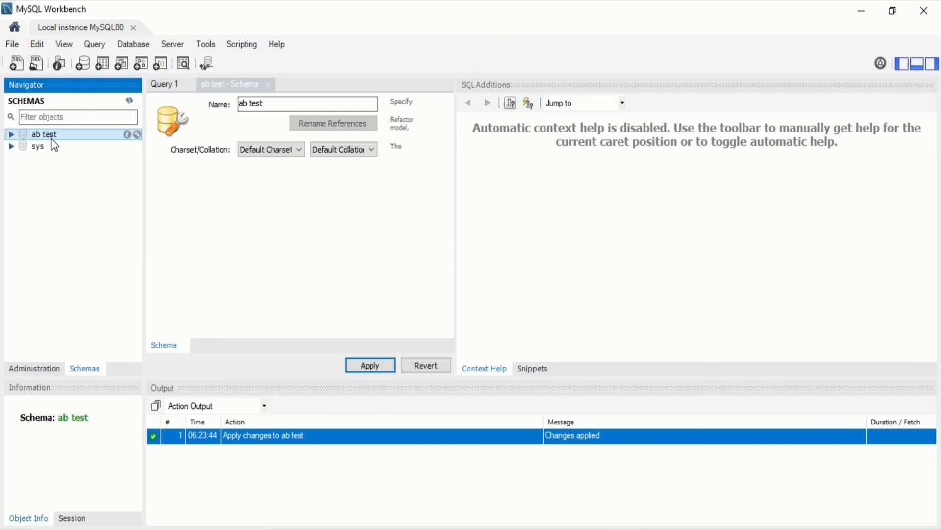
double_click(51, 137)
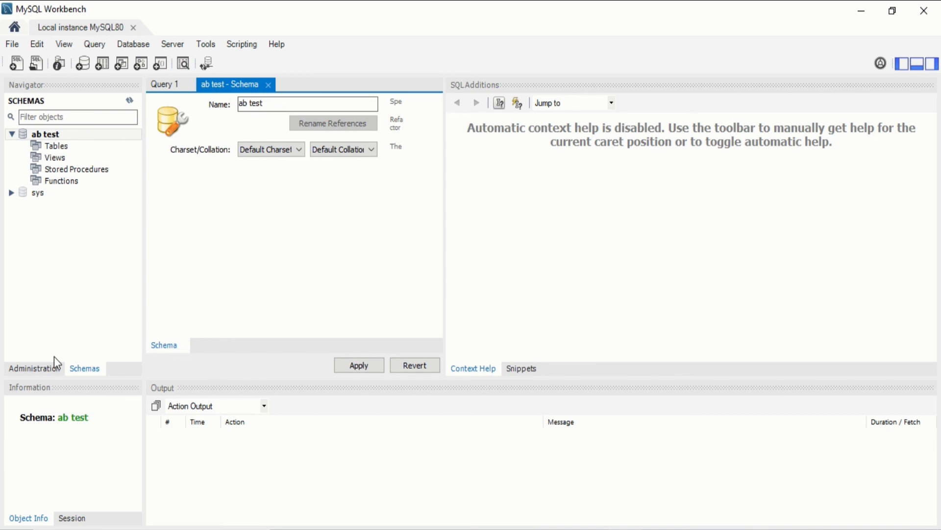
click(52, 369)
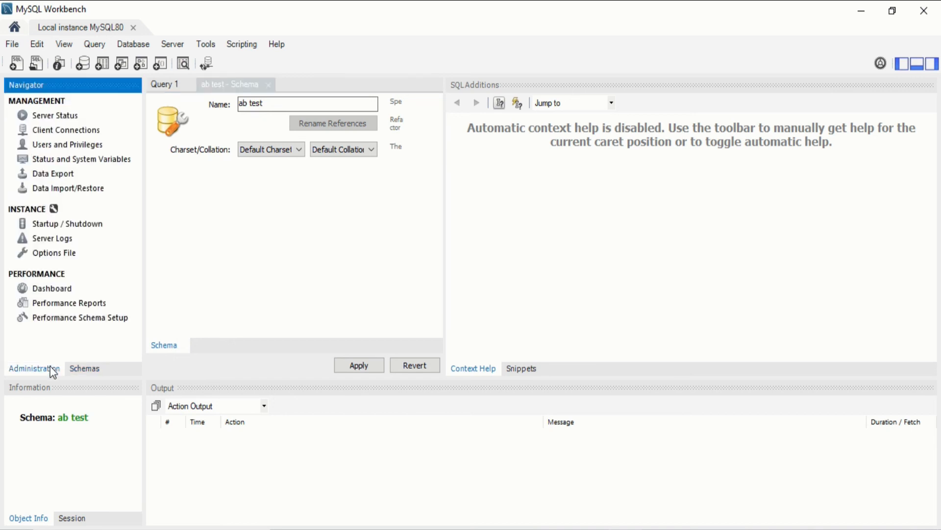
click(73, 369)
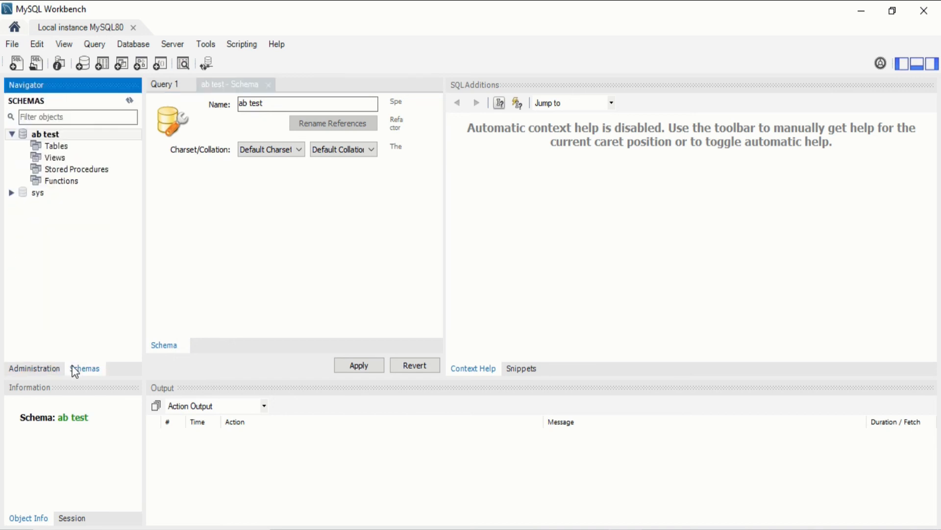
click(48, 146)
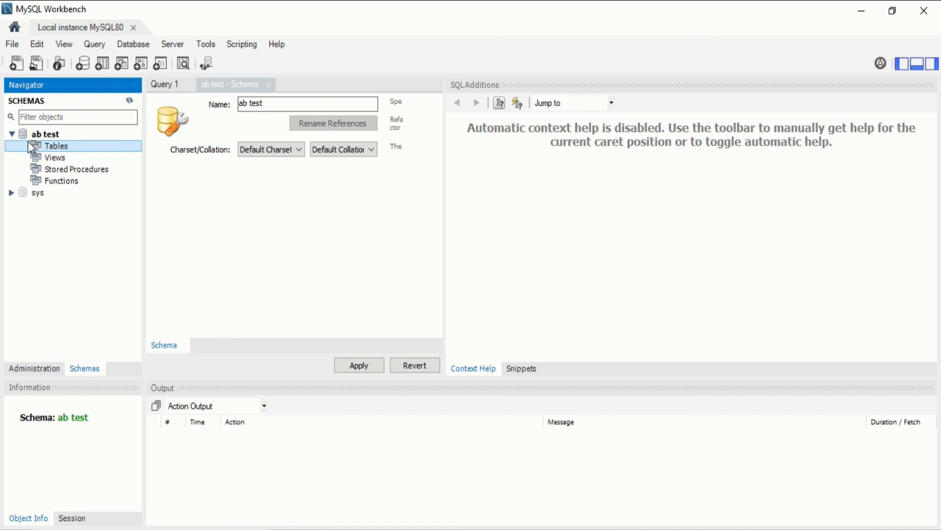
click(22, 133)
right_click(42, 132)
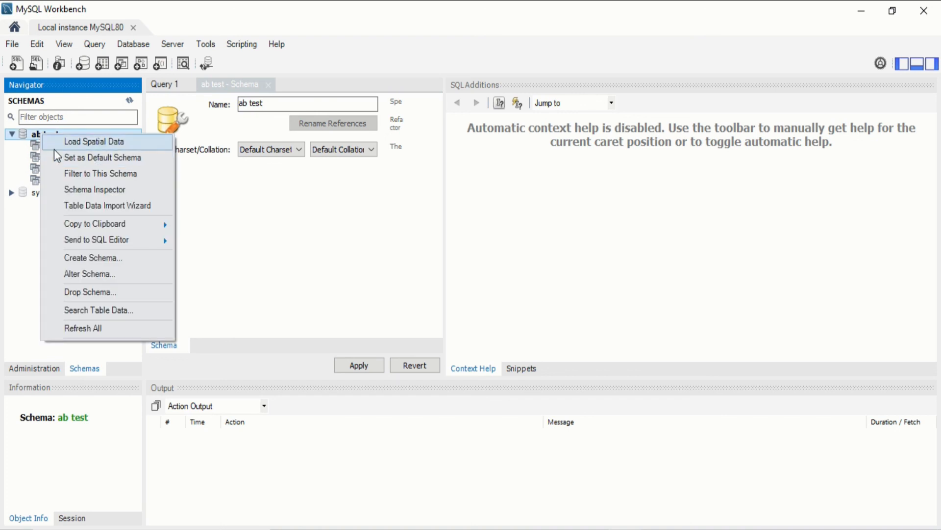
click(35, 145)
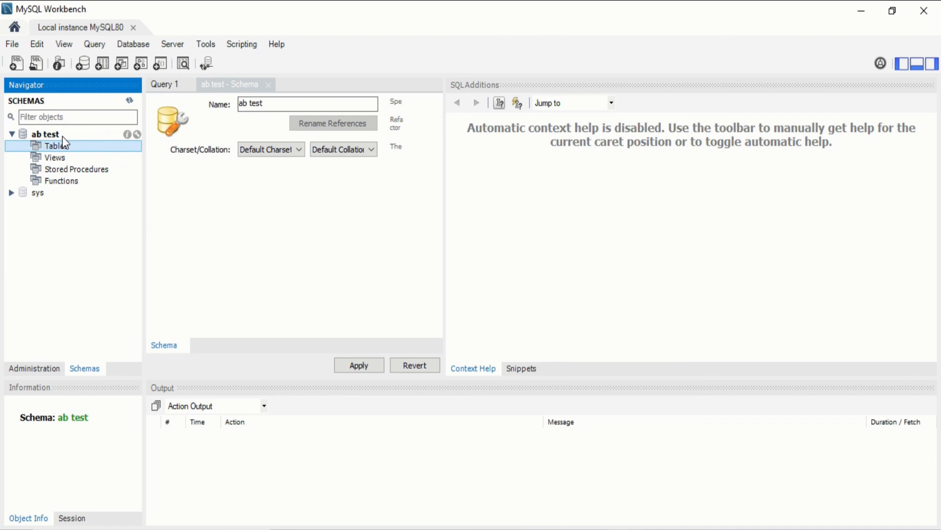
click(63, 137)
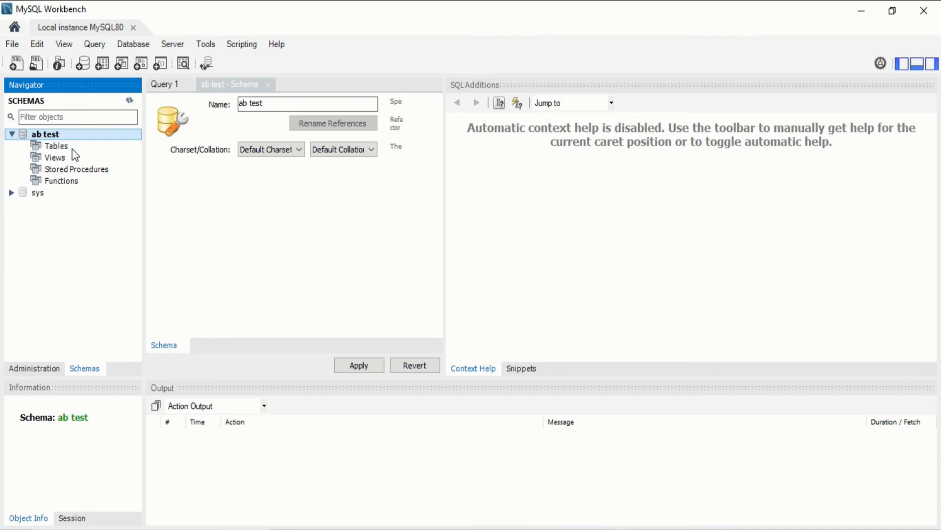
Start a new table in the ab test schema, enlarge the editor, and name it 'ab test'
click(101, 63)
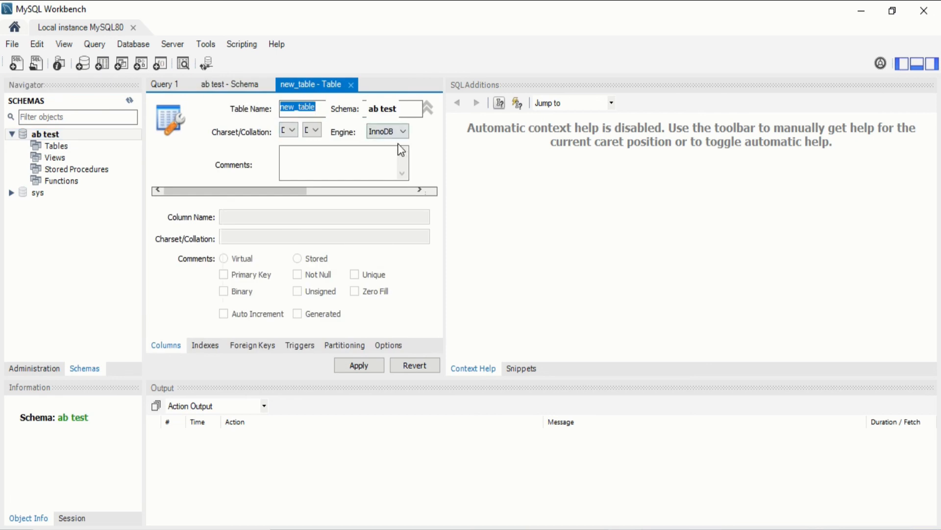
drag(446, 171, 794, 168)
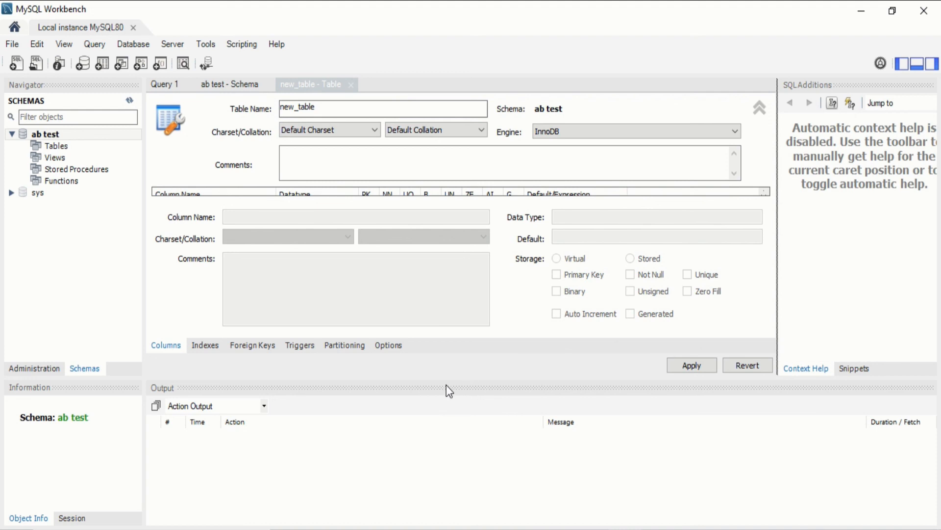
mouse_move(446, 383)
mouse_down()
mouse_move(445, 353)
mouse_move(443, 472)
mouse_up()
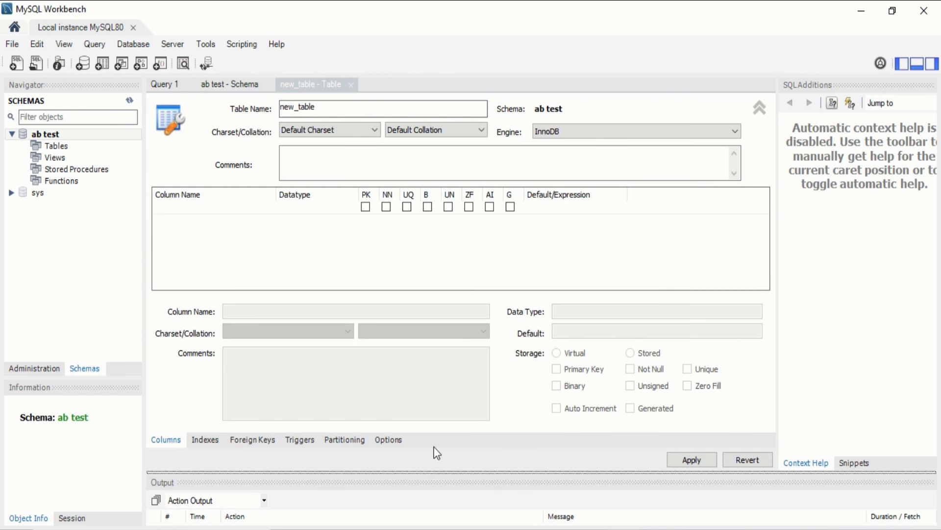
drag(325, 110, 269, 114)
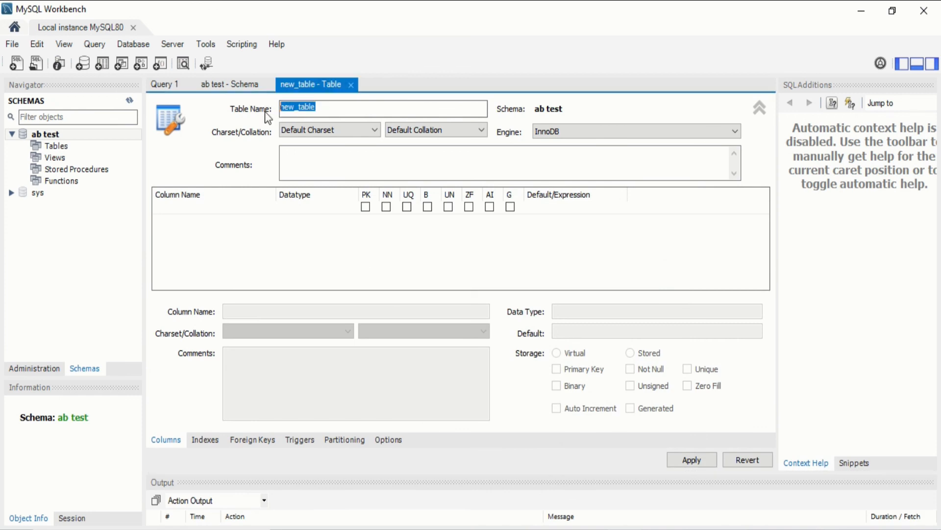
text(ab test)
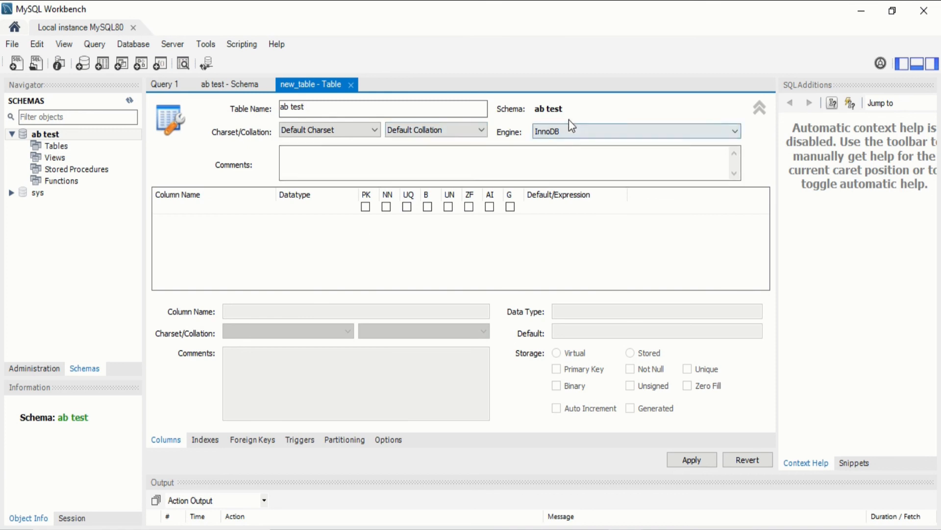
click(254, 217)
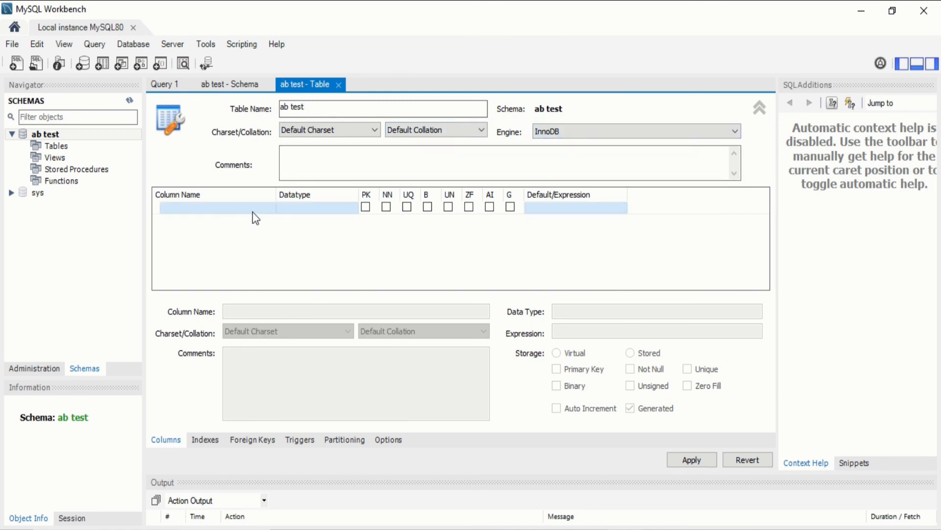
Set the first column to id as primary key and not null
double_click(253, 210)
double_click(257, 208)
click(258, 208)
double_click(244, 209)
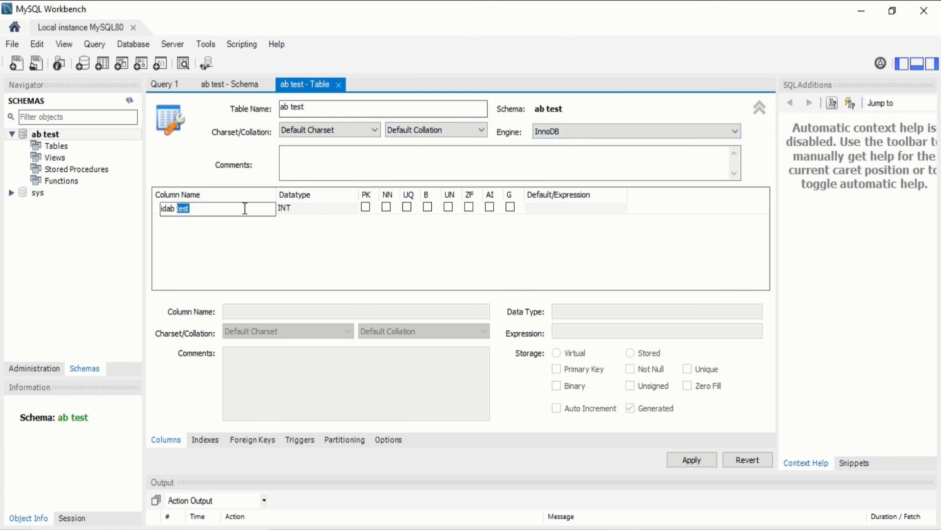
drag(245, 209, 172, 213)
click(200, 209)
key(BackSpace)
key(BackSpace)
key(BackSpace)
key(BackSpace)
key(BackSpace)
key(BackSpace)
key(BackSpace)
click(366, 207)
click(366, 207)
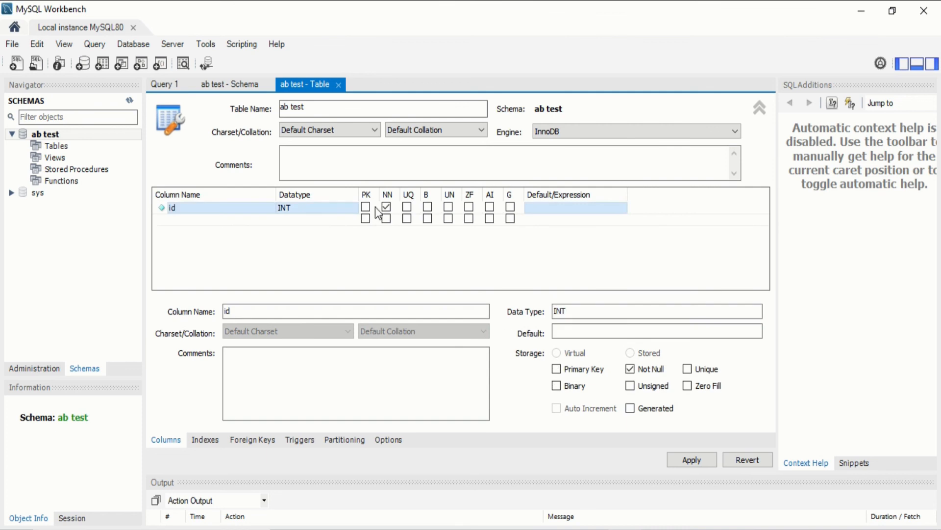
Add a not-null region column of type VARCHAR(45)
click(190, 222)
click(198, 219)
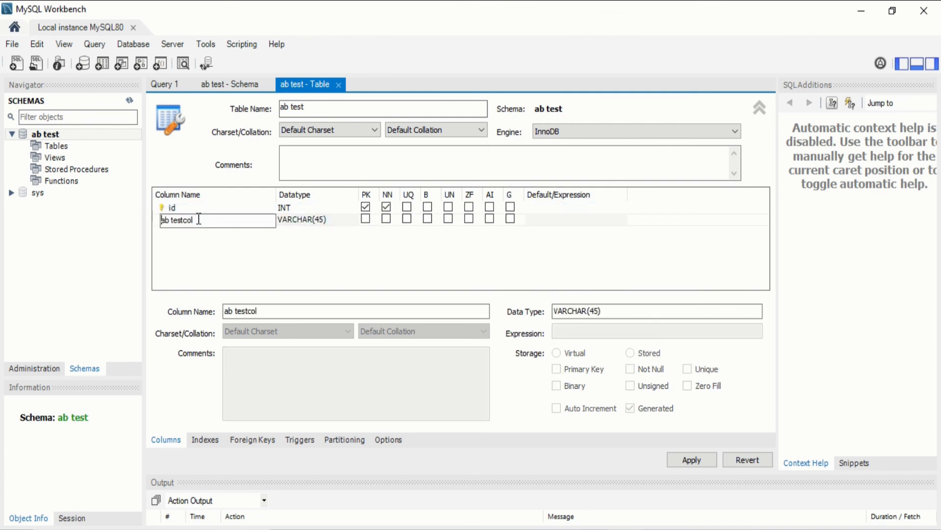
drag(198, 221, 137, 230)
text(region)
click(344, 223)
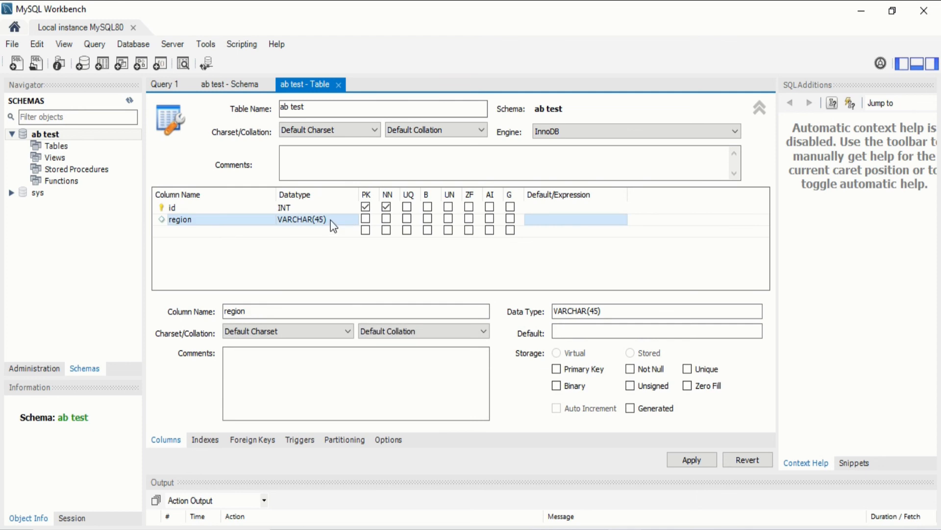
click(336, 220)
click(352, 221)
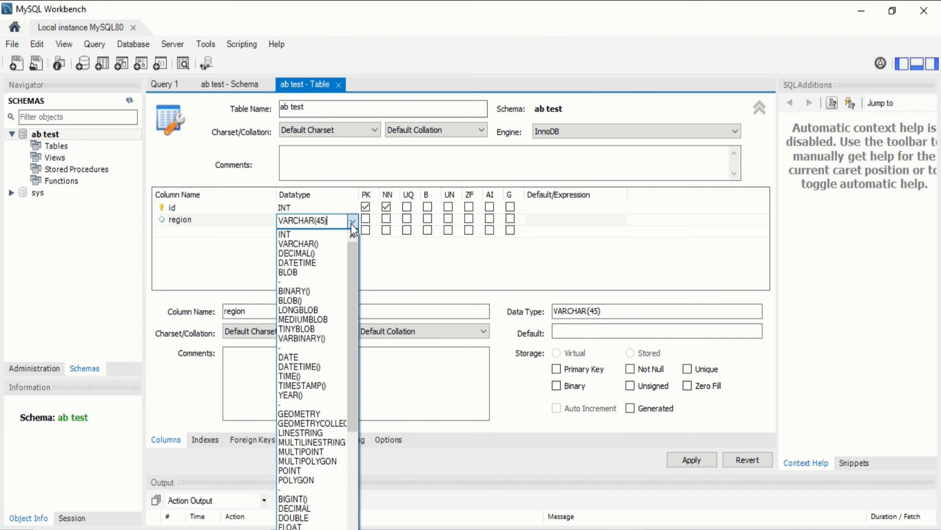
click(388, 222)
click(387, 223)
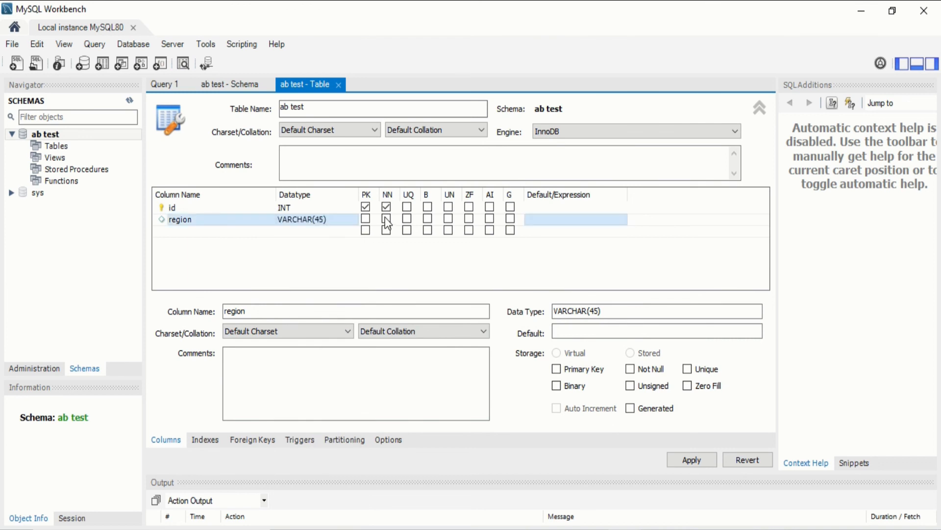
click(387, 220)
Add a not-null rate VARCHAR(45) column and review the CREATE TABLE script
click(166, 233)
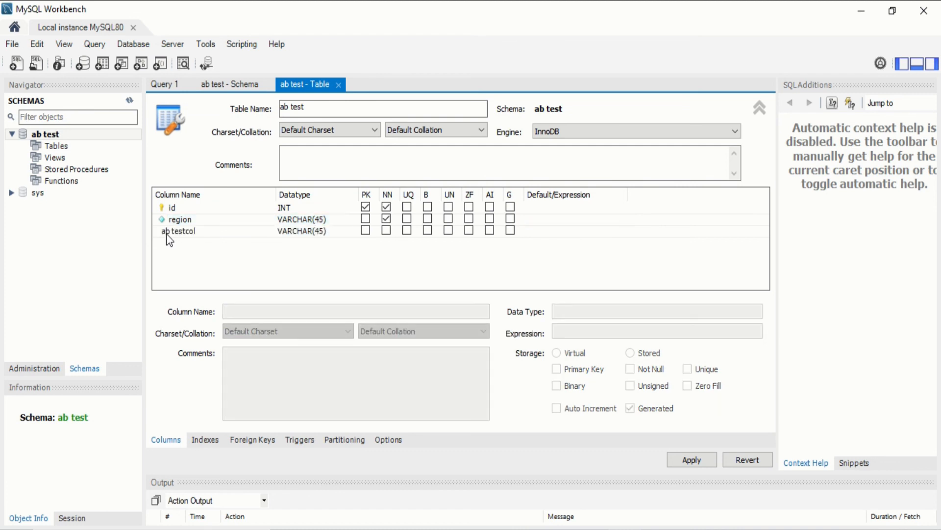
click(195, 231)
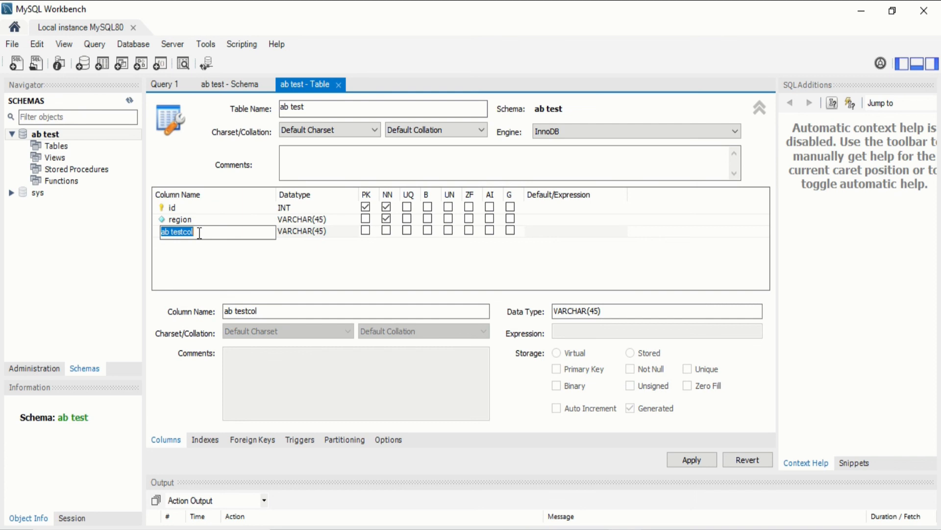
text(rate)
click(343, 233)
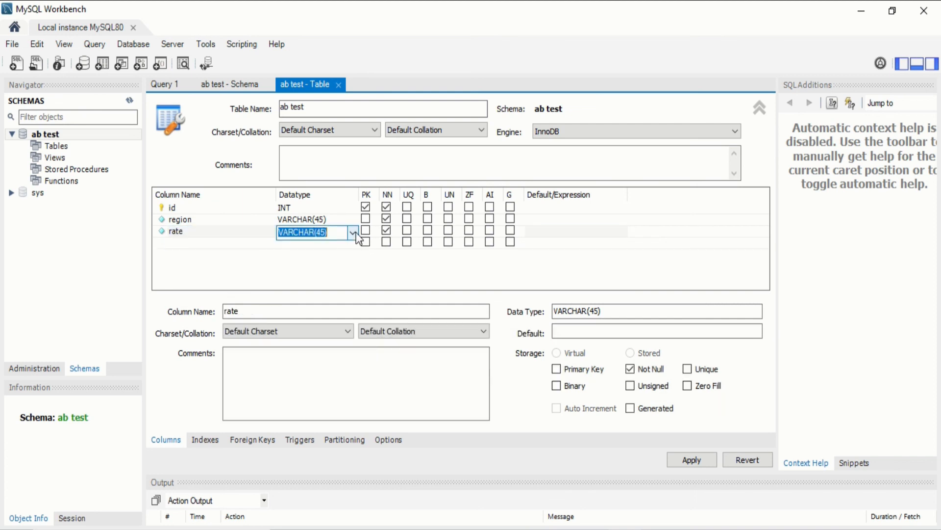
click(228, 243)
click(248, 230)
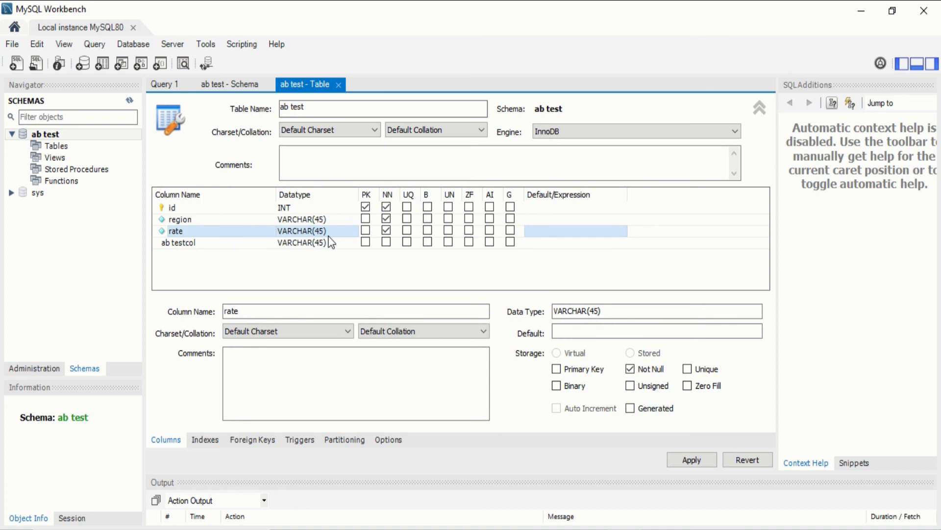
click(216, 246)
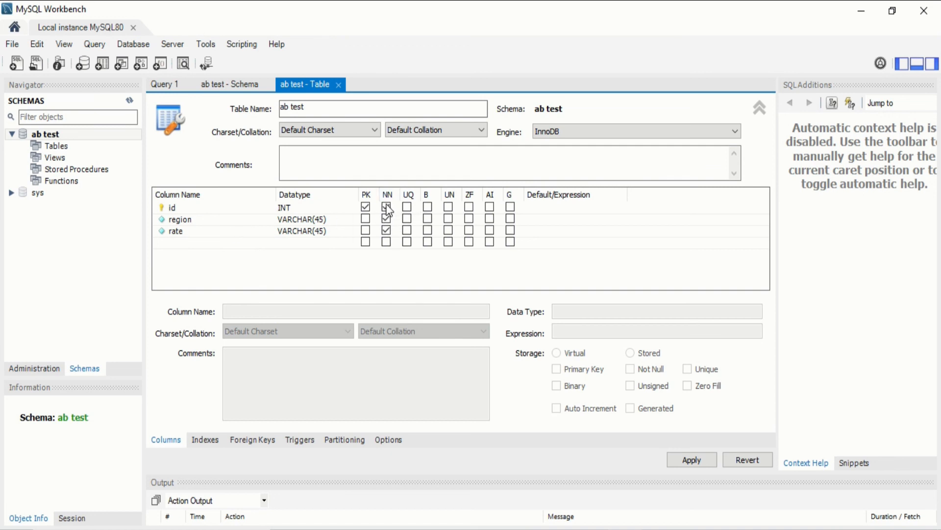
click(386, 230)
click(695, 463)
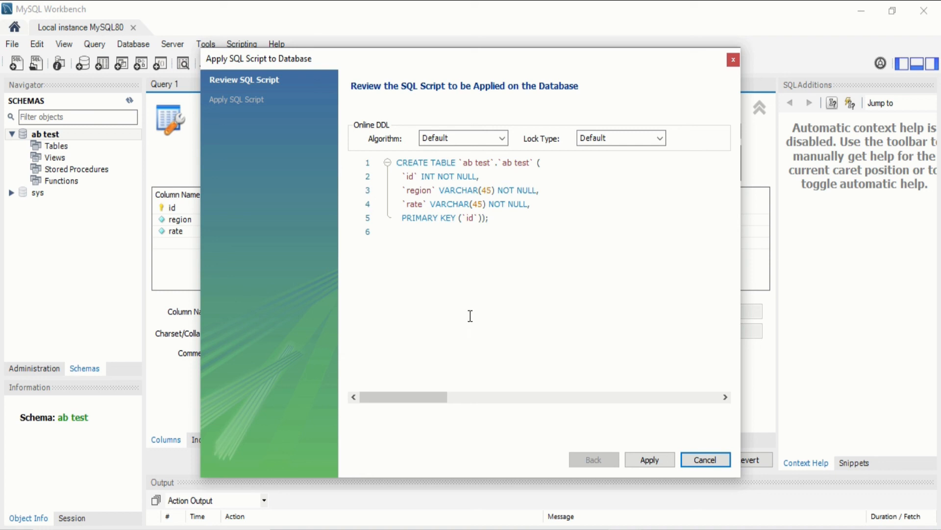
Apply the CREATE TABLE `ab test` script and close the wizard
click(648, 460)
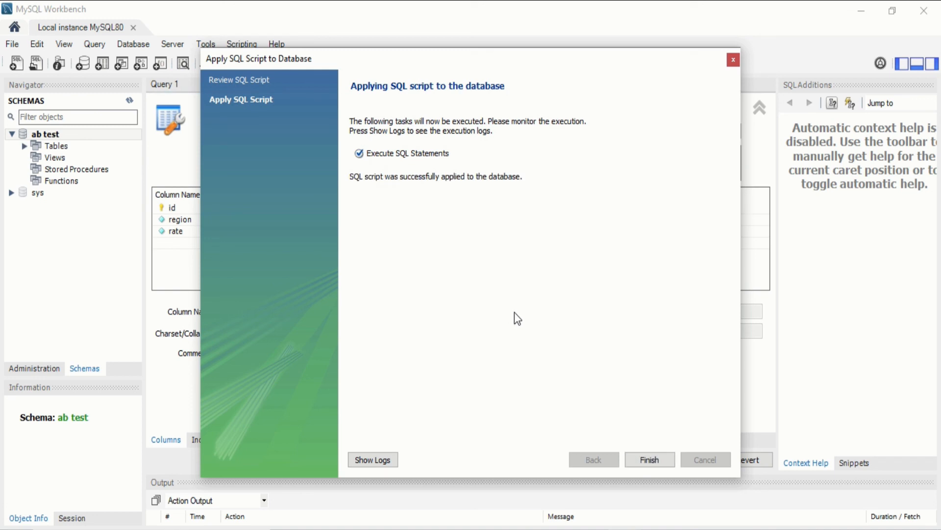
click(653, 461)
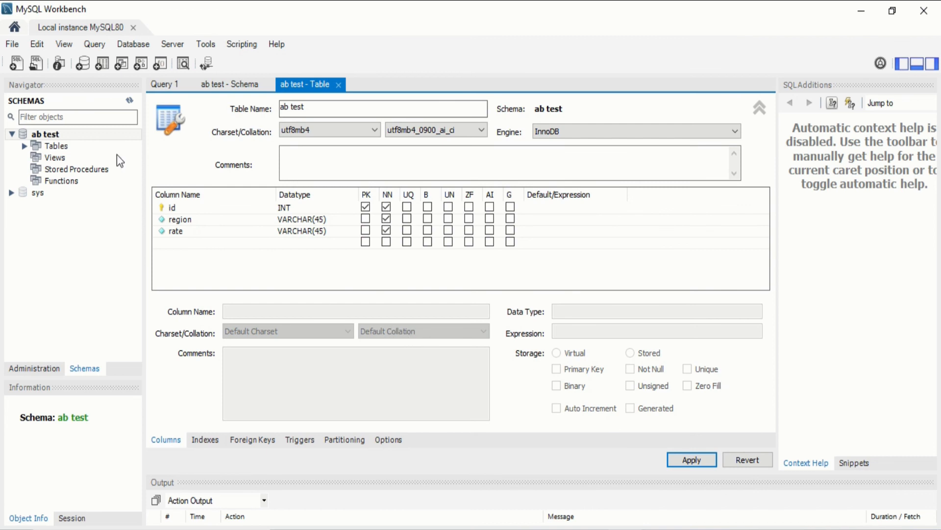
Expand Tables, ab test and its Columns to check id, region and rate
click(55, 147)
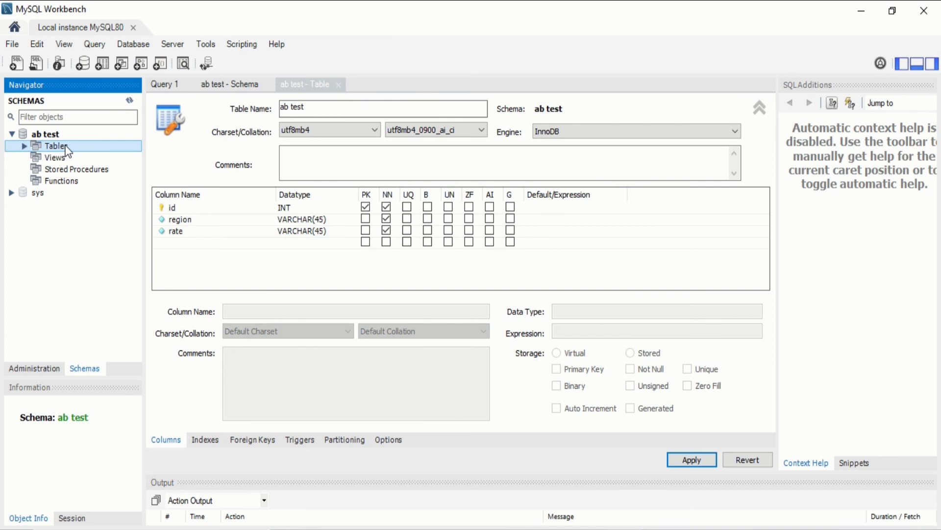
right_click(65, 146)
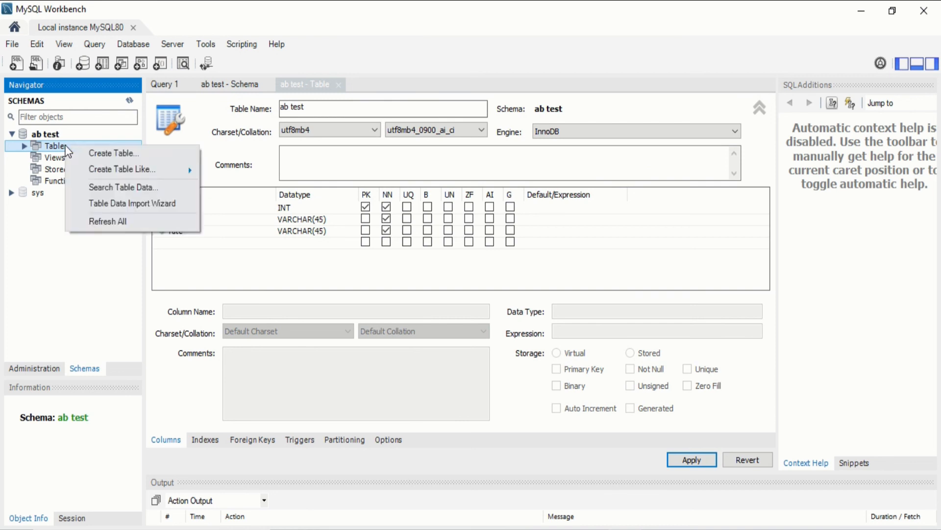
click(55, 148)
double_click(54, 148)
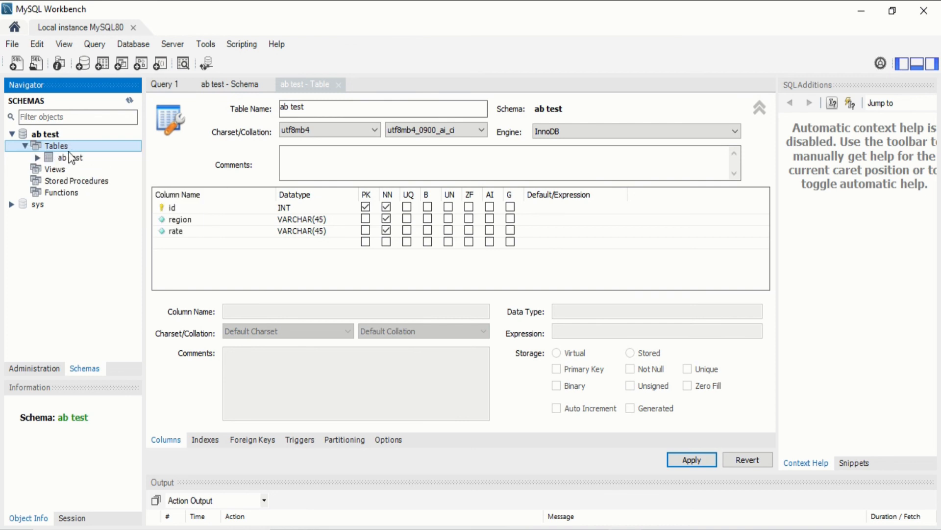
click(72, 157)
double_click(71, 157)
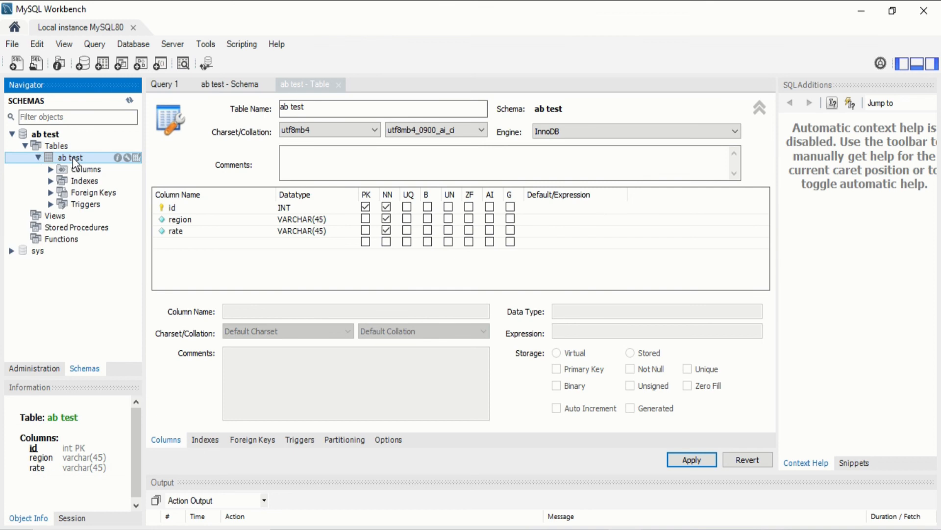
double_click(86, 169)
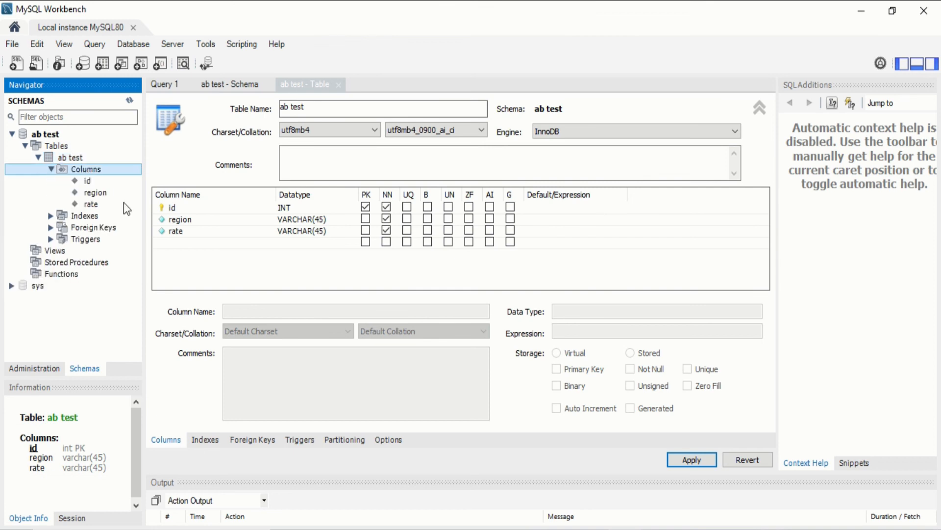
click(87, 181)
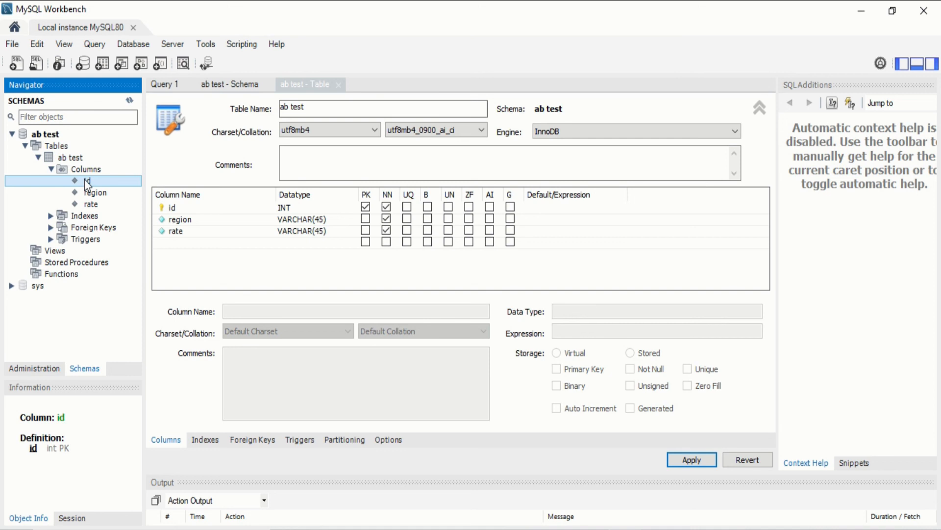
Reselect the ab test table and bring up its context menu
double_click(49, 147)
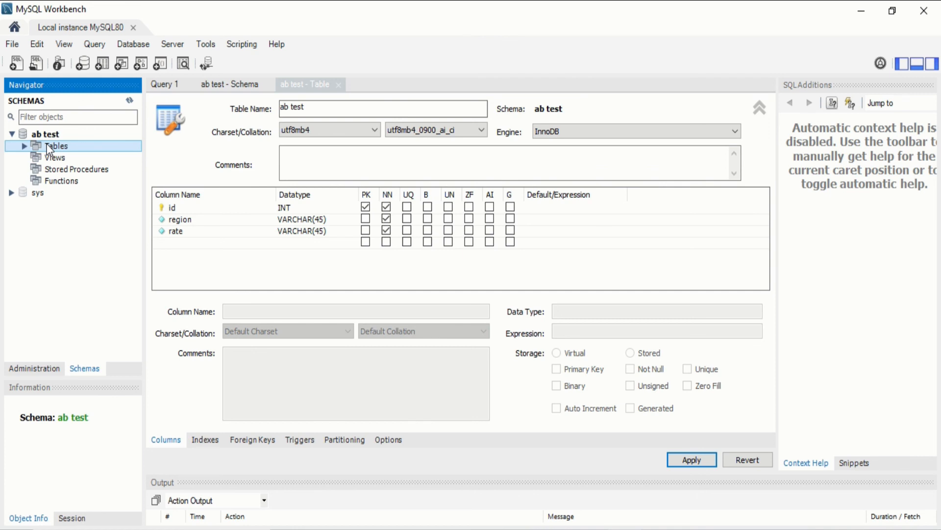
double_click(49, 147)
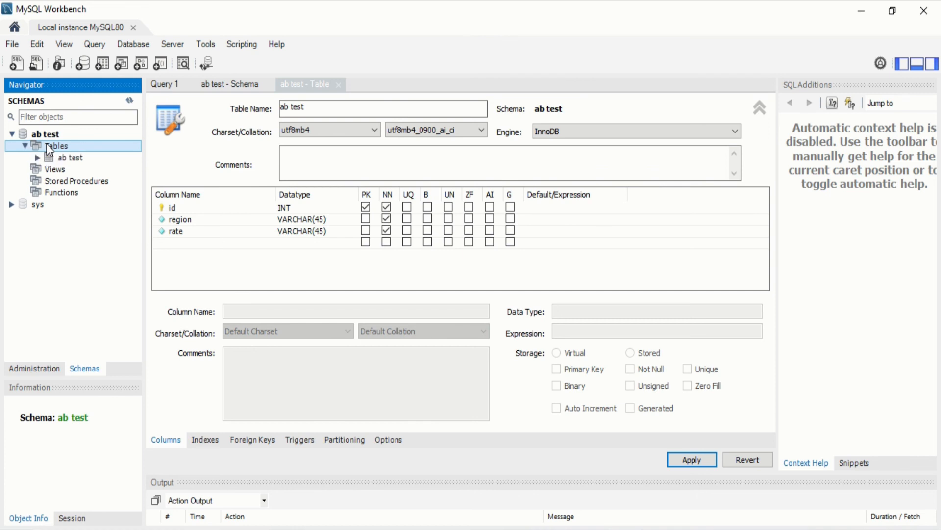
click(77, 158)
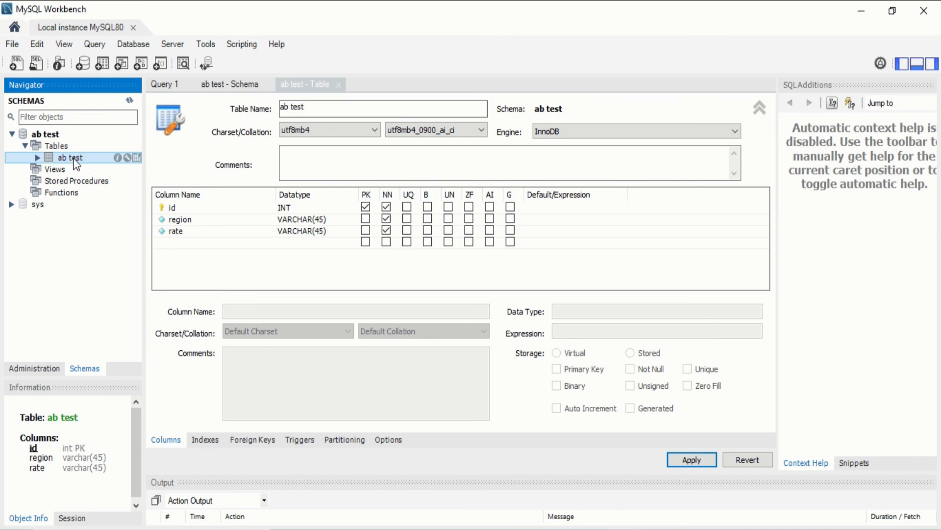
right_click(76, 162)
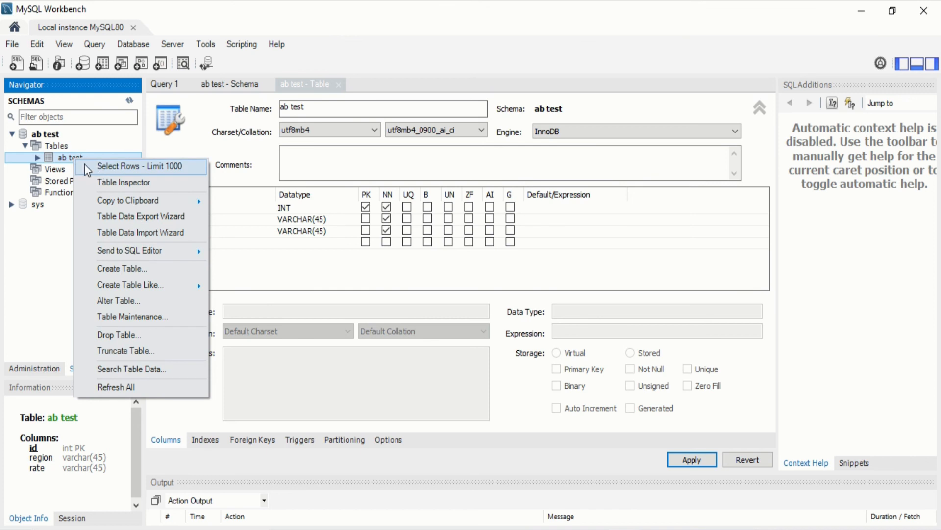
click(67, 157)
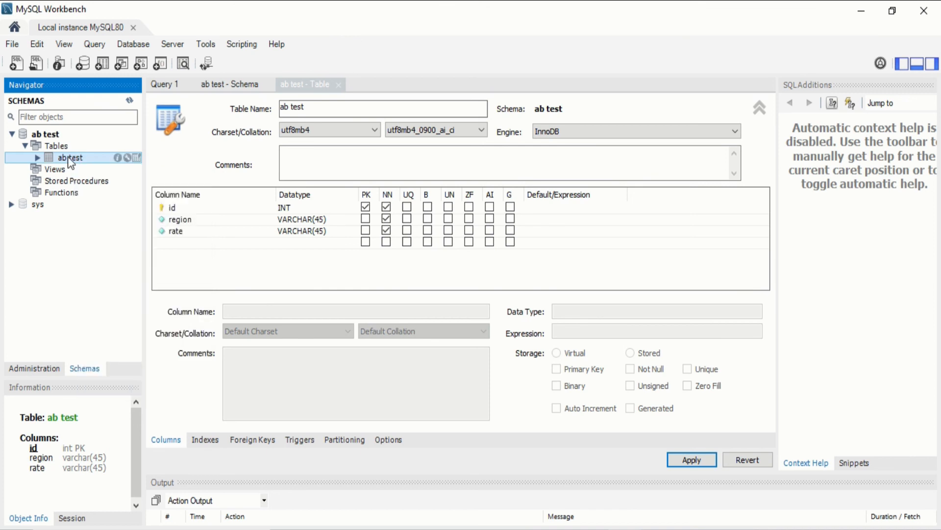
right_click(68, 157)
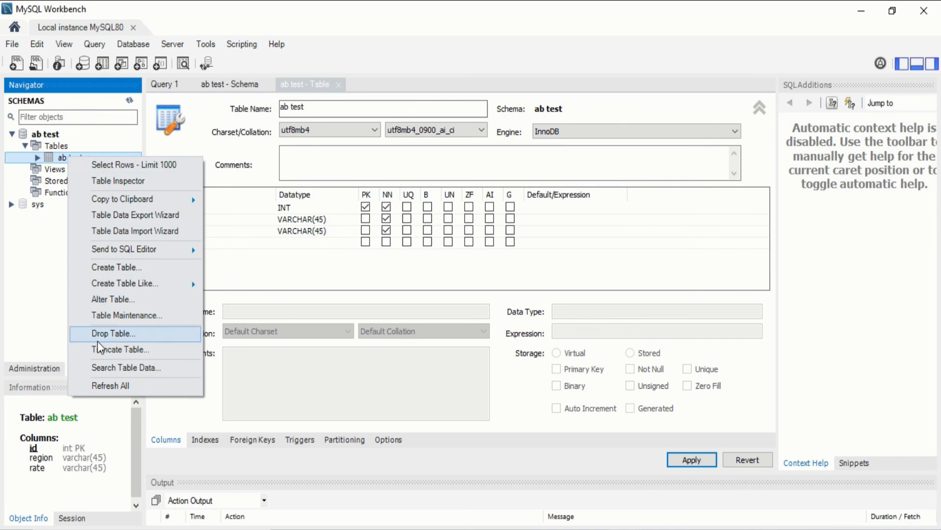
Open the table with Select Rows and enter rows 1 china 20 and 2 india 30
click(131, 164)
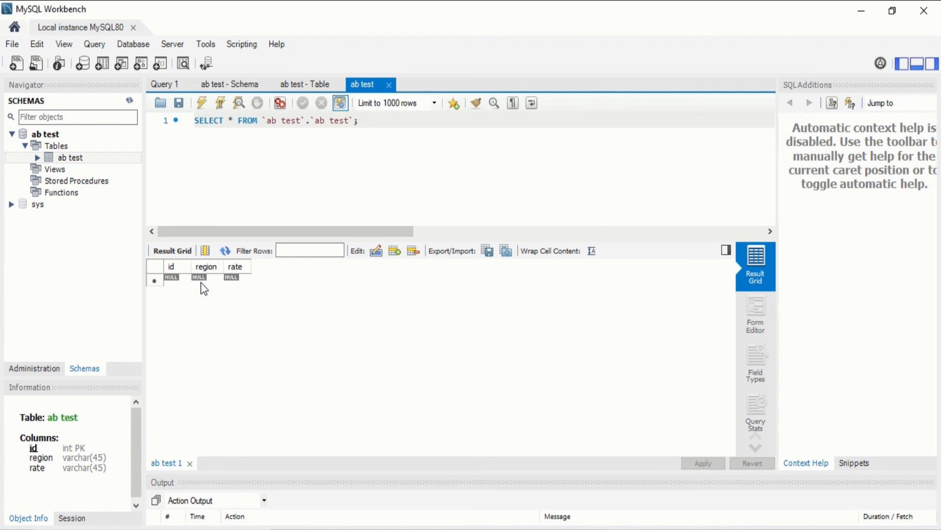
click(171, 279)
click(173, 277)
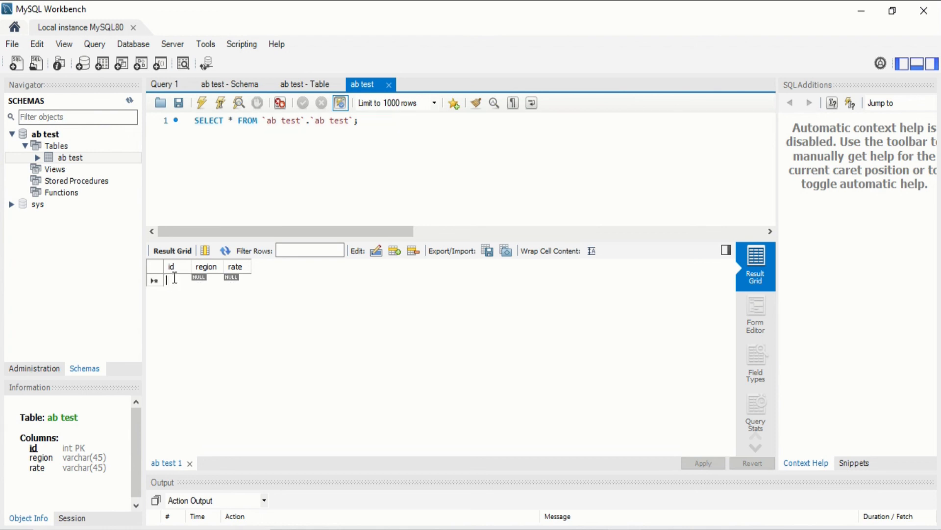
text(1)
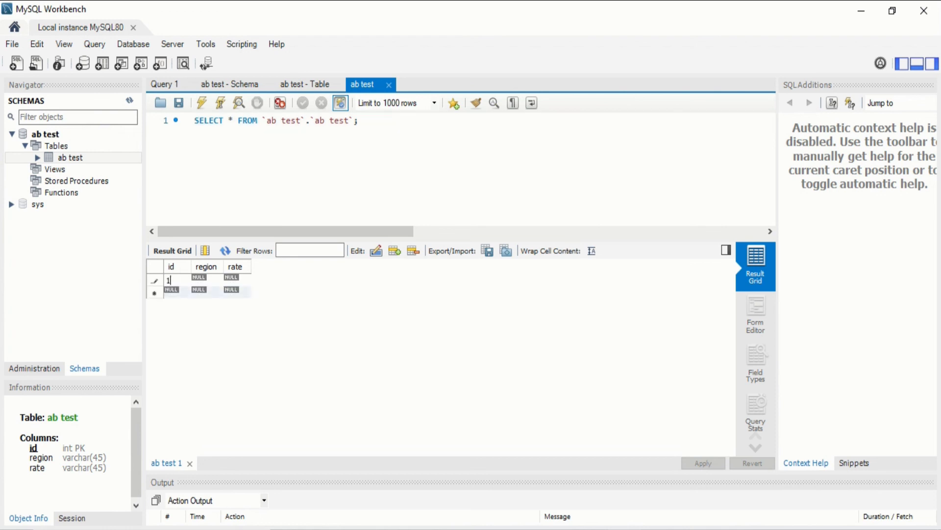
key(Tab)
text(china)
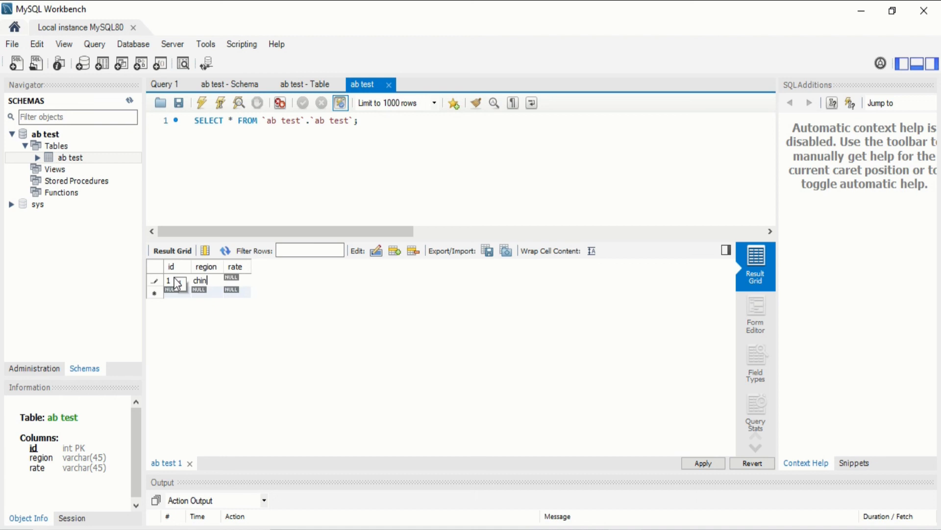
key(Tab)
text(20)
key(Tab)
text(2)
key(Tab)
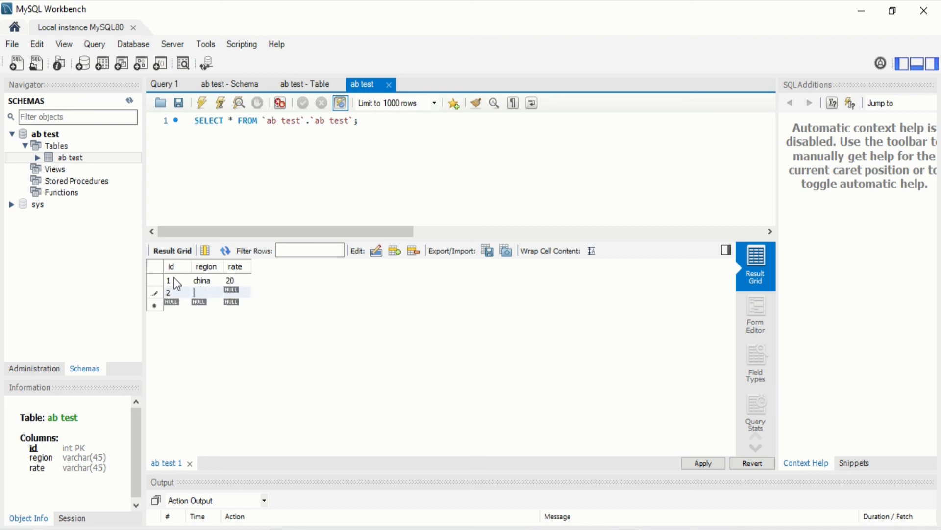
text(india)
key(Tab)
text(30)
key(Tab)
Enter rows 3 germany 50 and 4 USA 100 in the result grid
text(3)
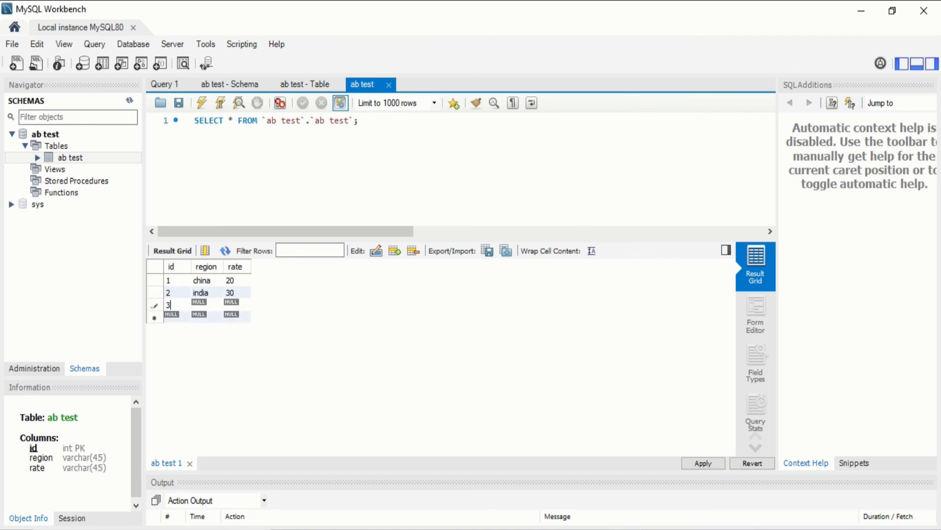
key(Tab)
text(germany)
key(Tab)
text(50)
key(Return)
key(shift+Tab)
key(shift+Tab)
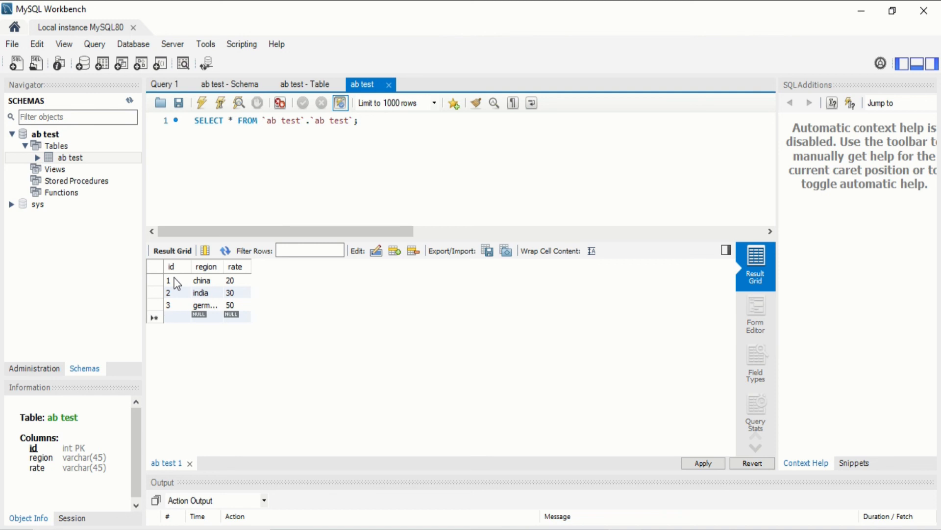
text(4)
key(Tab)
text(U)
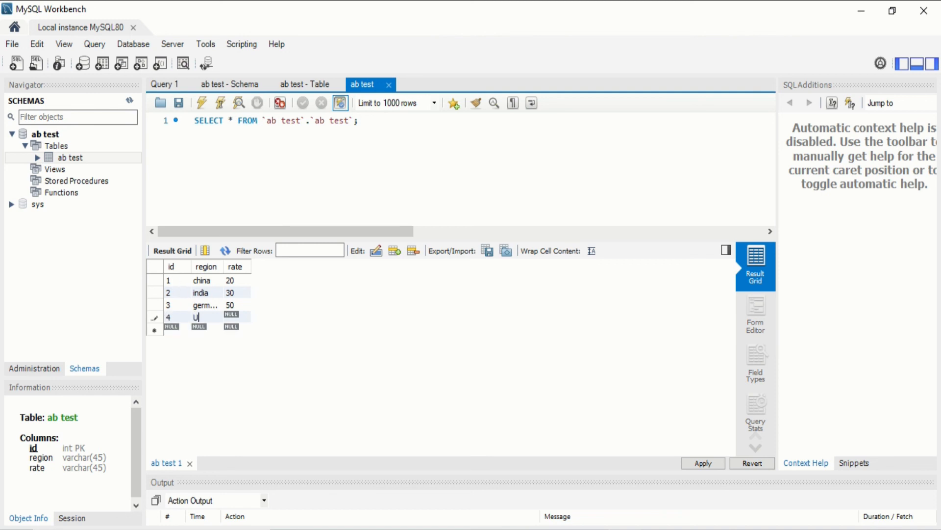
text(SA)
key(Tab)
text(100)
Apply the four INSERT statements for china 20, india 30, germany 50 and USA 100 to the database
click(704, 463)
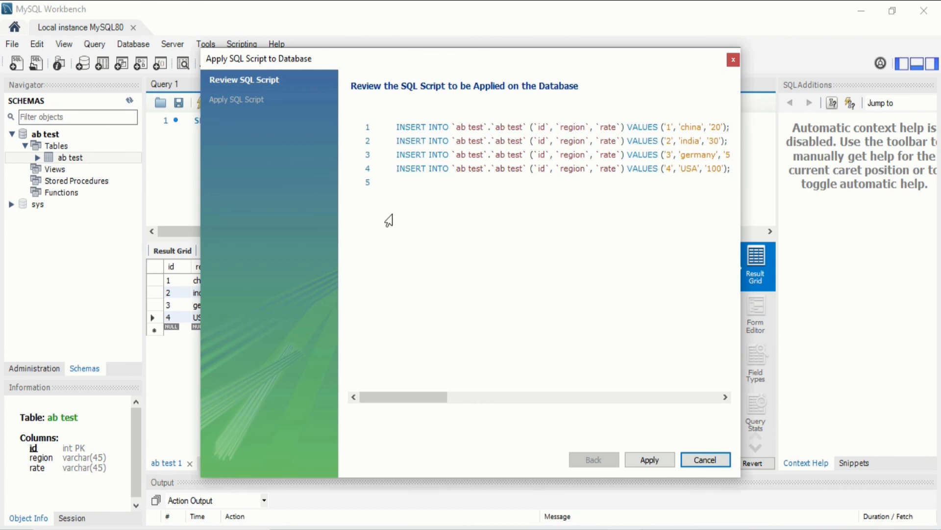
click(649, 457)
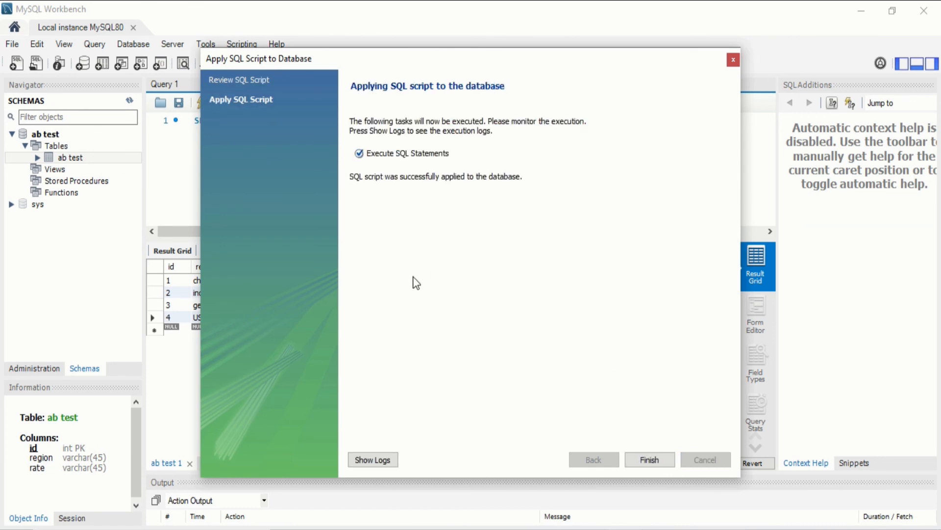
click(660, 457)
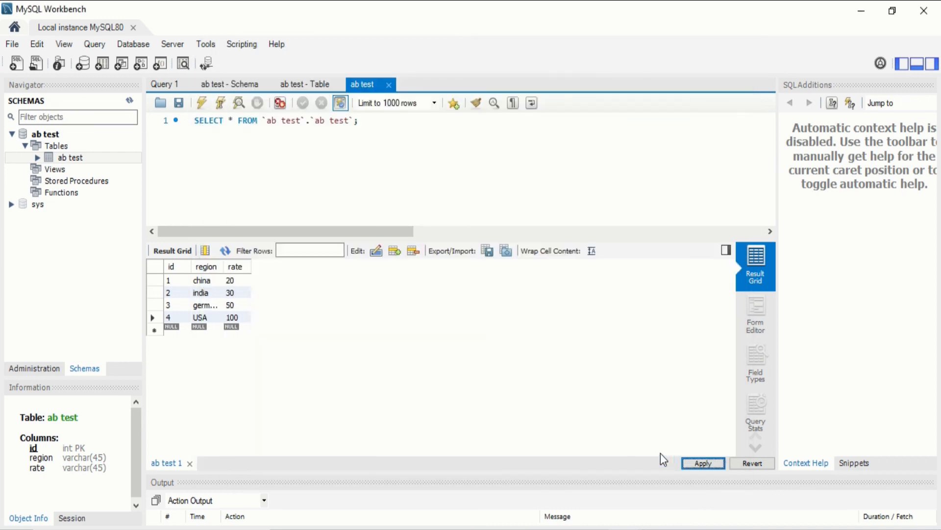
Expand the ab test table in the Navigator and inspect its id column
click(78, 156)
double_click(77, 154)
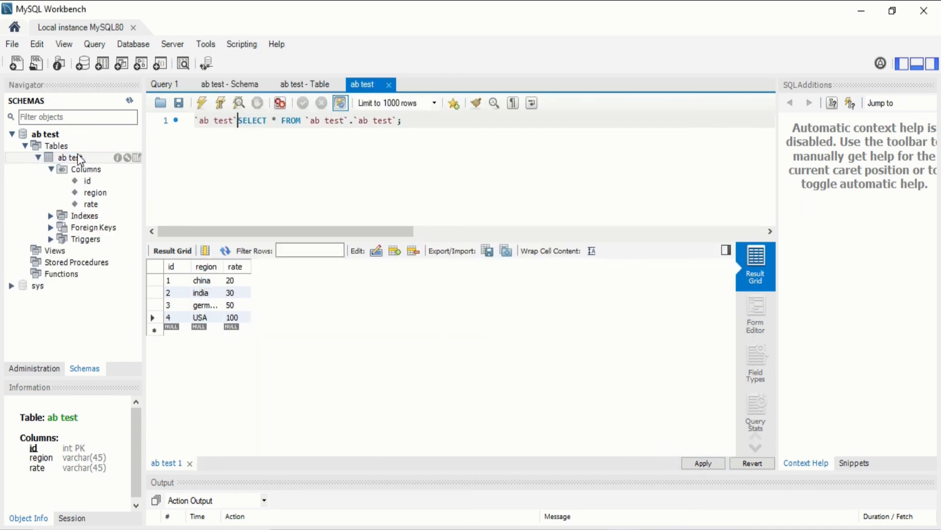
click(97, 178)
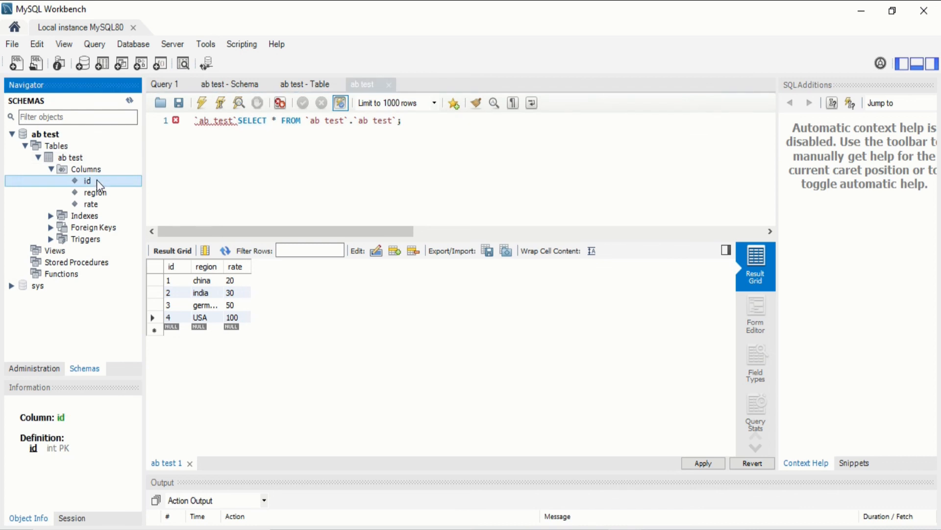